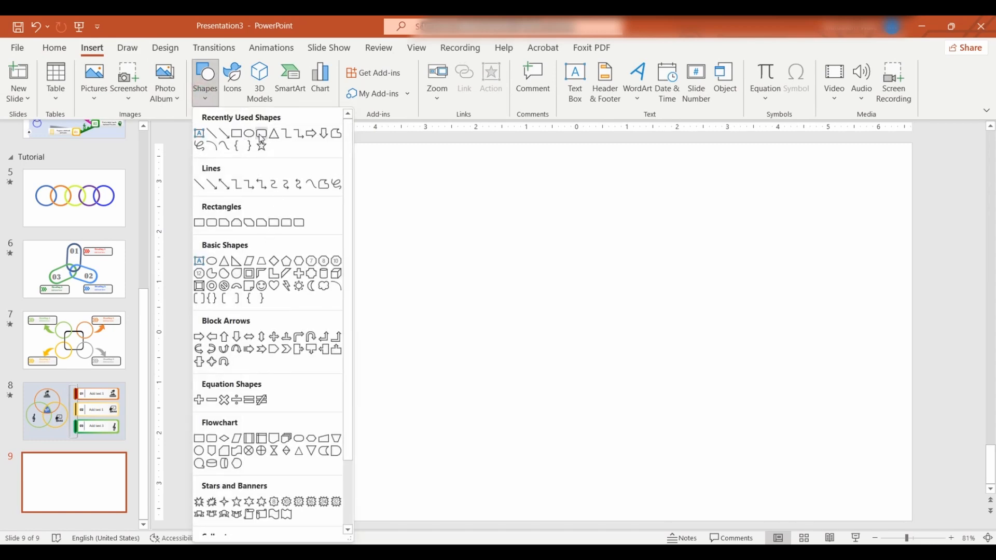
- Draw a vertical rounded rectangle about 1.62" high and 0.75" wide on the blank slide, with its corners fully rounded into a pill
{"action": "left_click", "coordinate": [262, 133]}
{"action": "left_click_drag", "start_coordinate": [420, 194], "coordinate": [509, 356]}
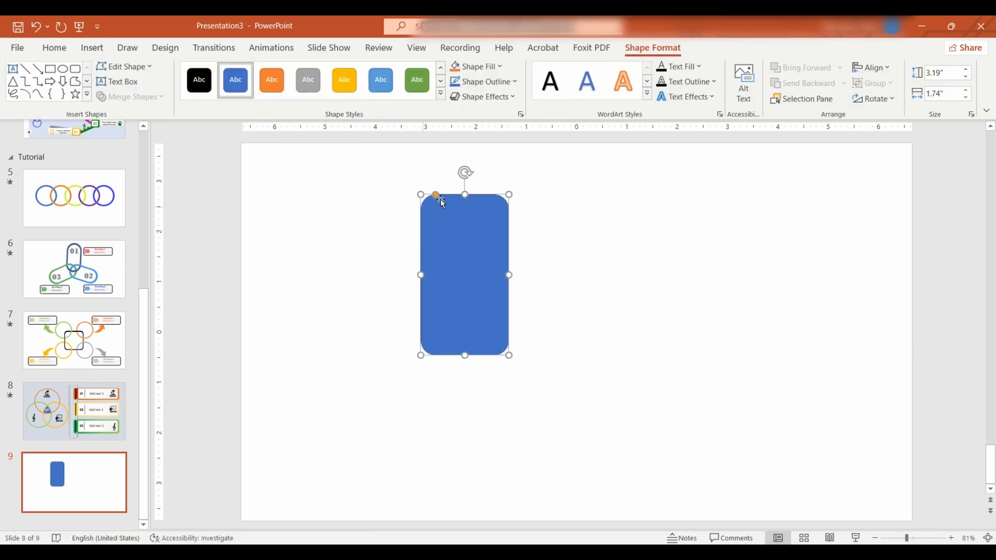
{"action": "left_click_drag", "start_coordinate": [421, 277], "coordinate": [458, 275]}
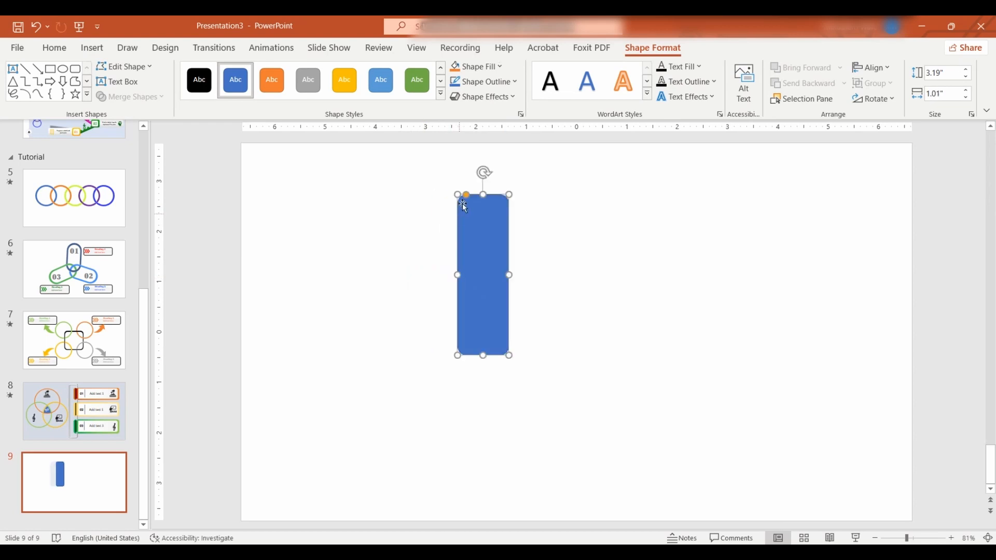
{"action": "left_click_drag", "start_coordinate": [465, 195], "coordinate": [467, 195]}
{"action": "left_click_drag", "start_coordinate": [482, 355], "coordinate": [482, 276]}
{"action": "left_click_drag", "start_coordinate": [457, 235], "coordinate": [470, 235]}
{"action": "left_click_drag", "start_coordinate": [477, 195], "coordinate": [502, 194]}
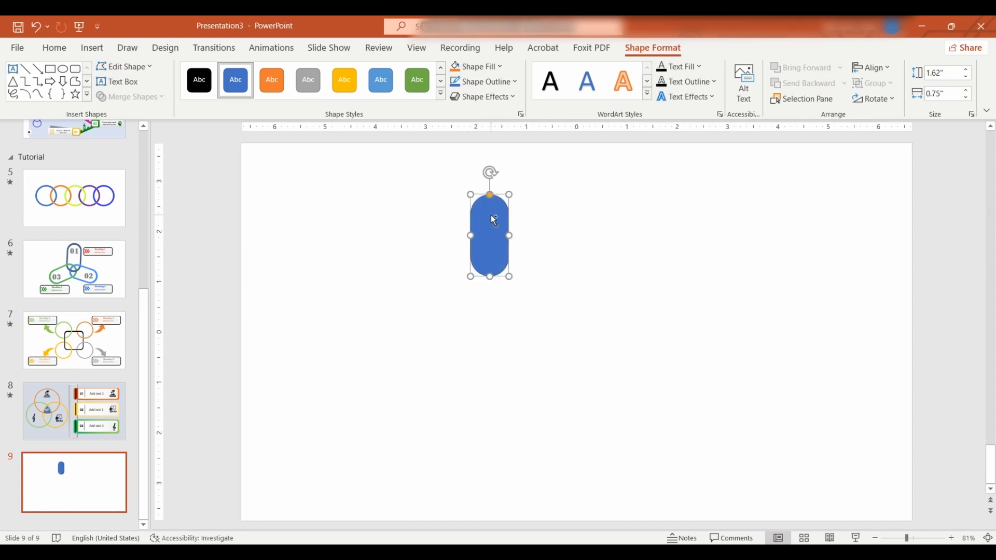
- Duplicate the pill and fit a slightly smaller copy centred inside the original
{"action": "key", "text": "ctrl+d"}
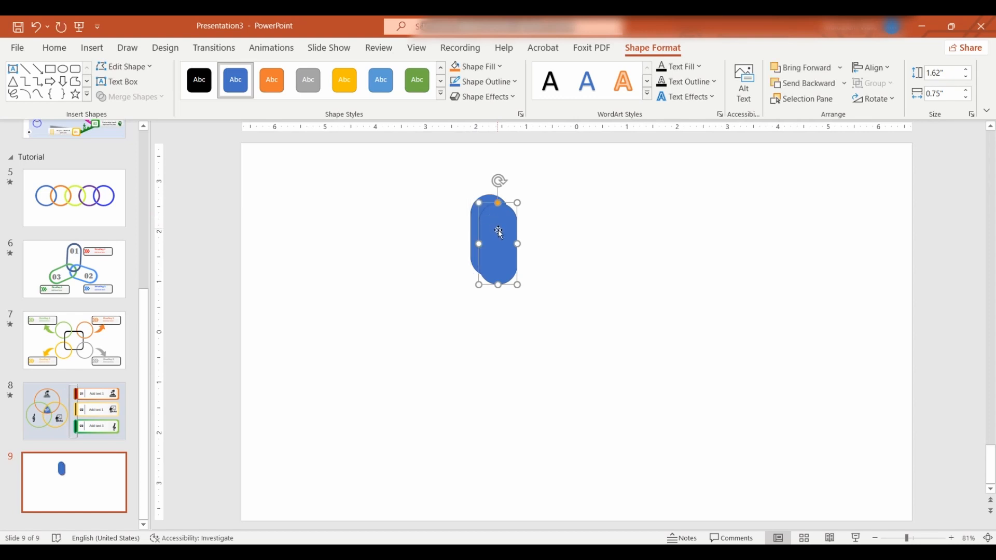
{"action": "left_click_drag", "start_coordinate": [482, 206], "coordinate": [487, 222]}
{"action": "left_click", "coordinate": [545, 226]}
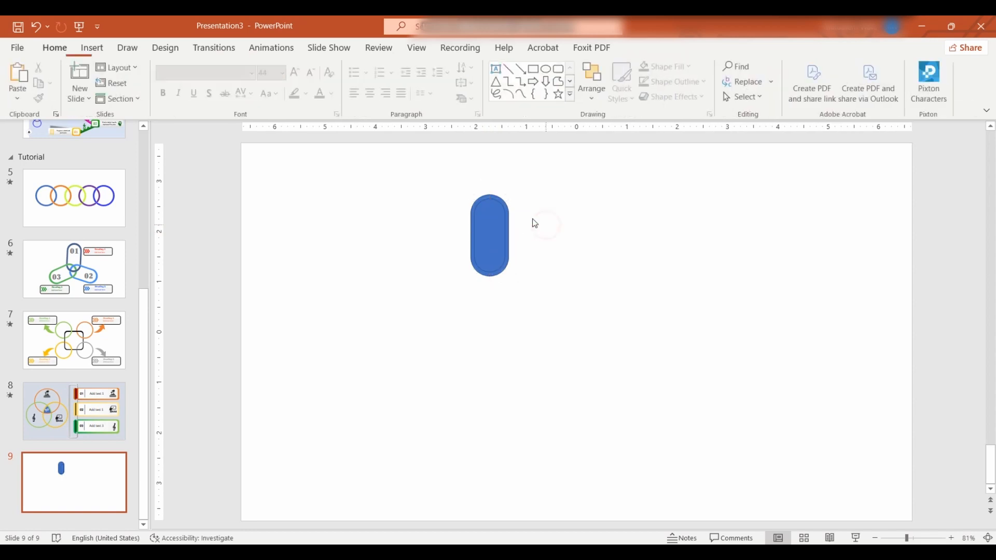
- Subtract the smaller inner pill from the outer one to leave a hollow link
{"action": "left_click", "coordinate": [508, 211]}
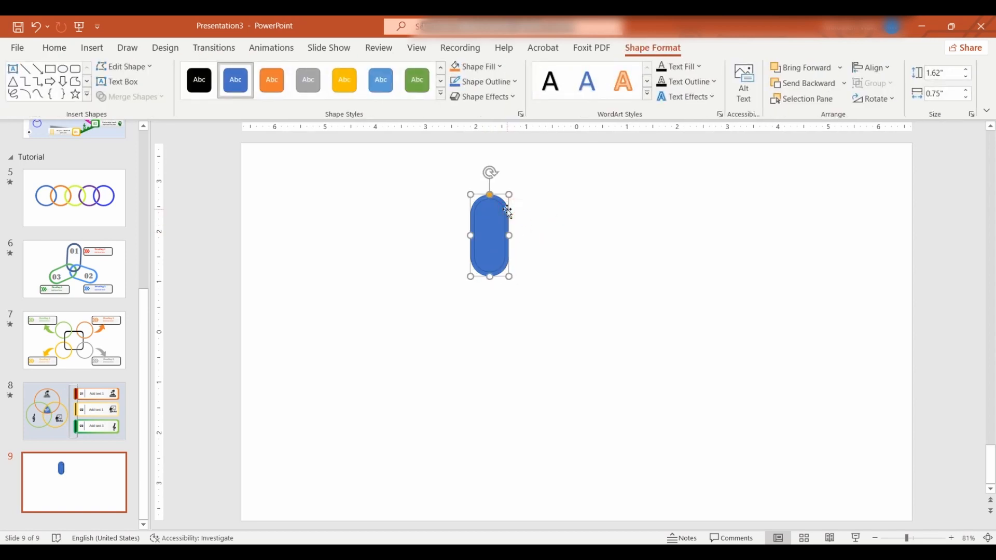
{"action": "left_click", "coordinate": [495, 220], "text": "shift"}
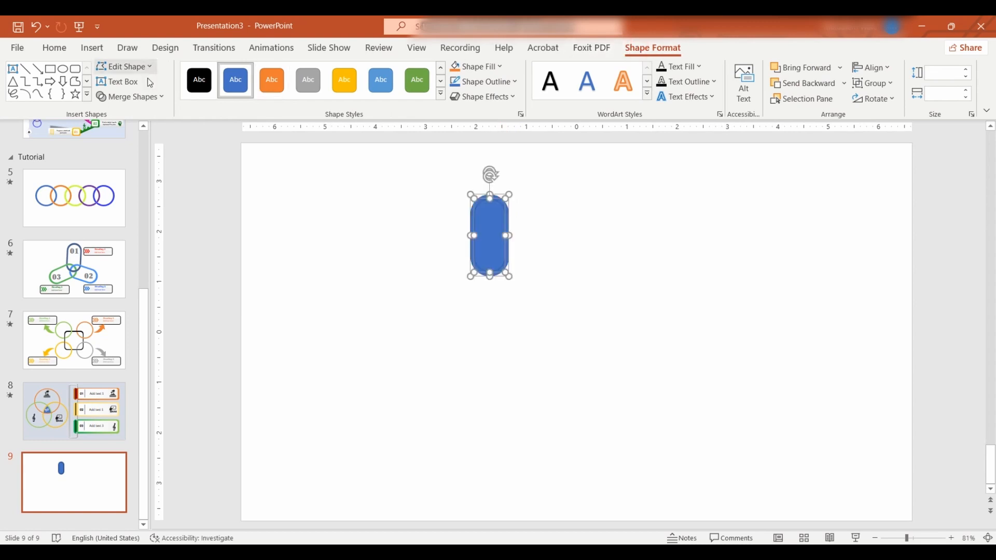
{"action": "left_click", "coordinate": [156, 99]}
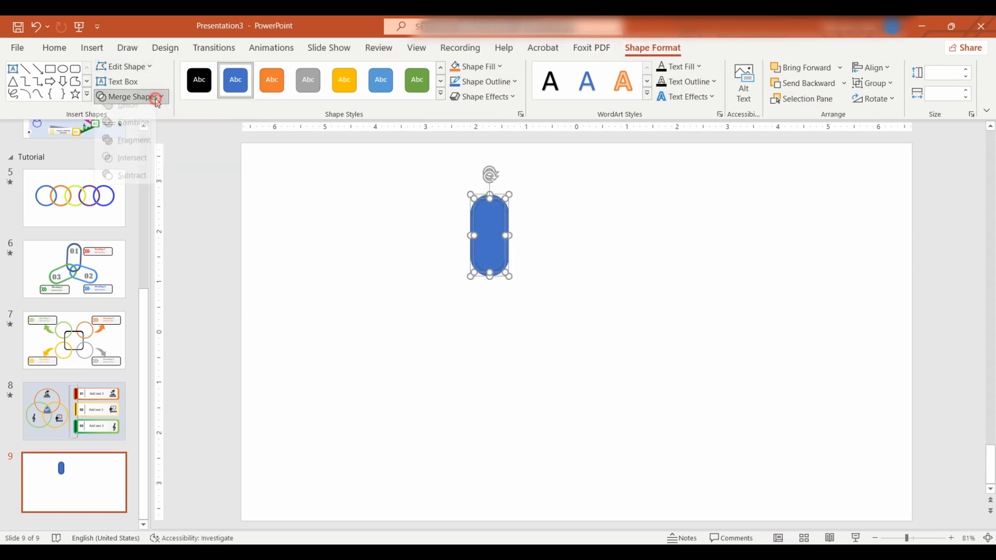
{"action": "left_click", "coordinate": [135, 185]}
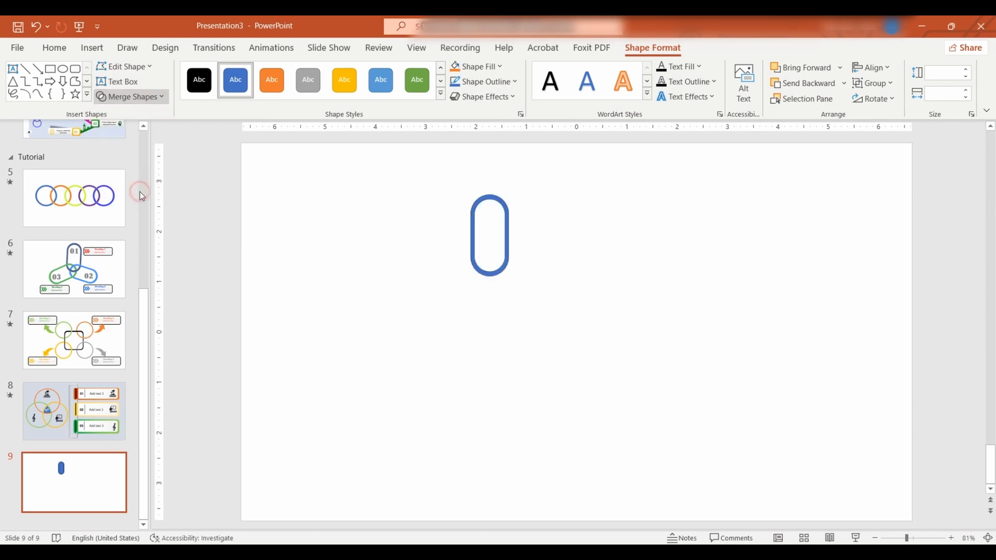
- Duplicate the link three times, each copy offset slightly right and down to overlap the previous one in a four-link chain
{"action": "left_click", "coordinate": [322, 308]}
{"action": "left_click", "coordinate": [488, 274]}
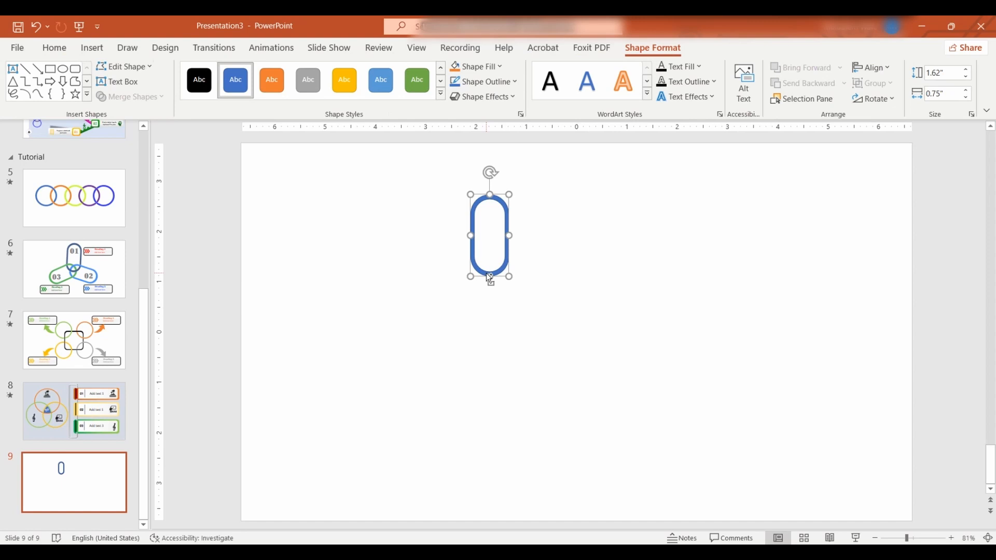
{"action": "key", "text": "ctrl+d"}
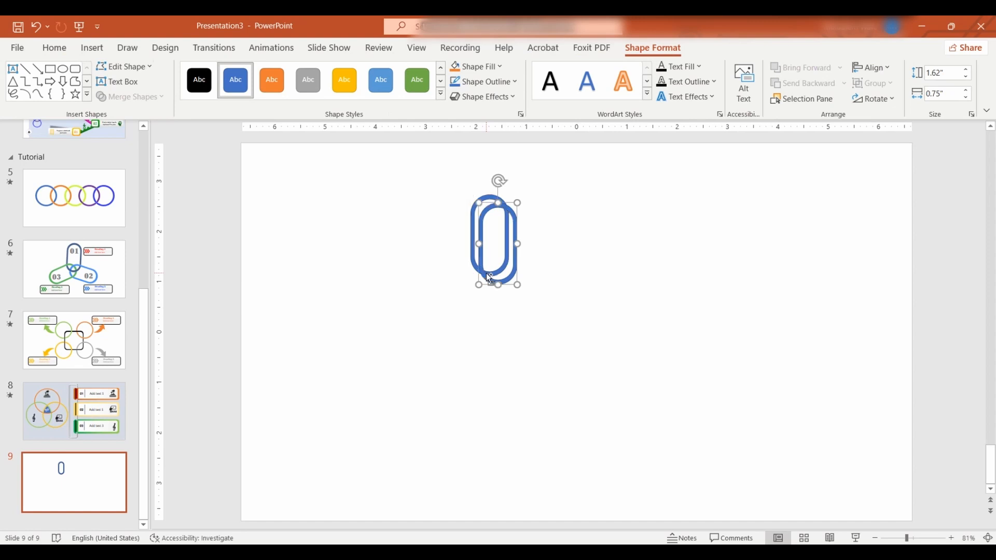
{"action": "left_click_drag", "start_coordinate": [504, 281], "coordinate": [510, 330]}
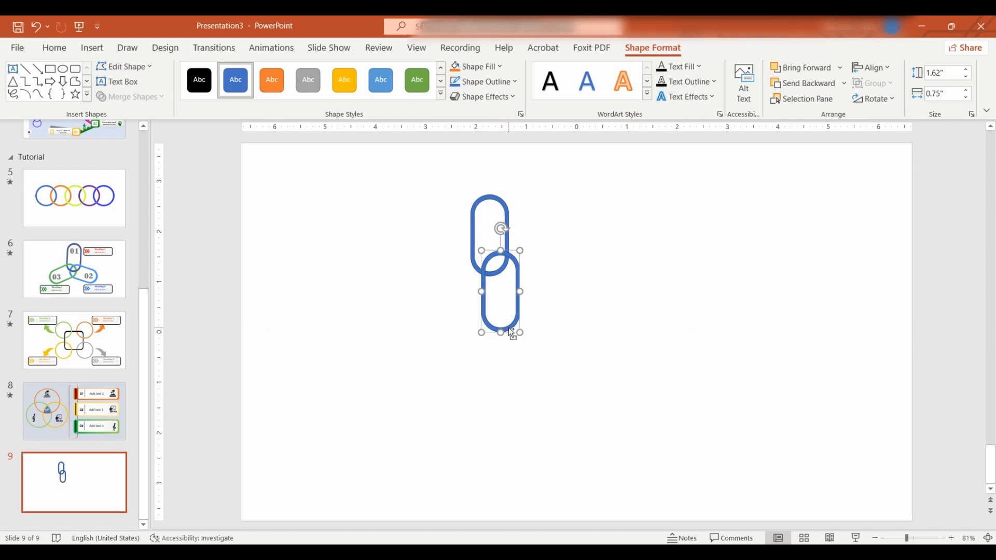
{"action": "key", "text": "ctrl+d"}
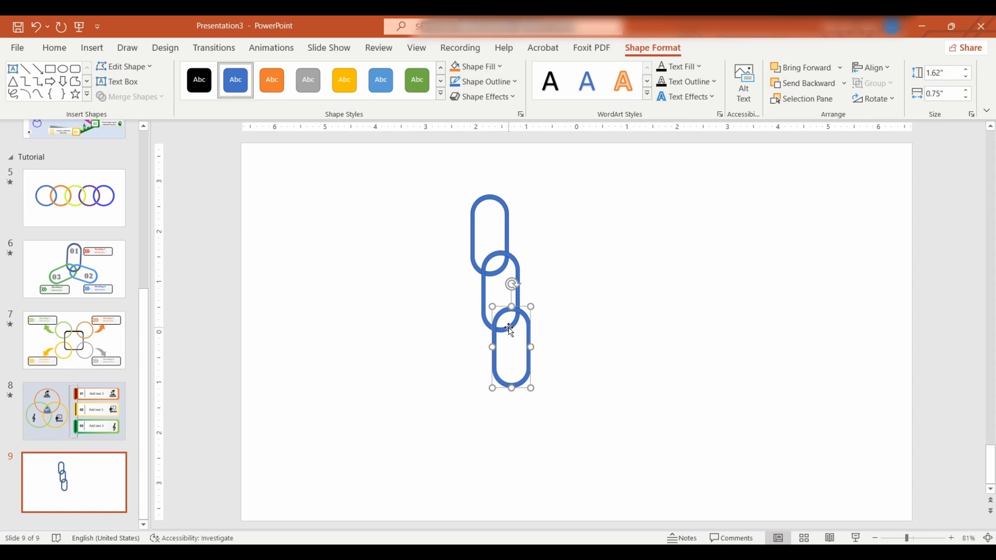
{"action": "key", "text": "ctrl+d"}
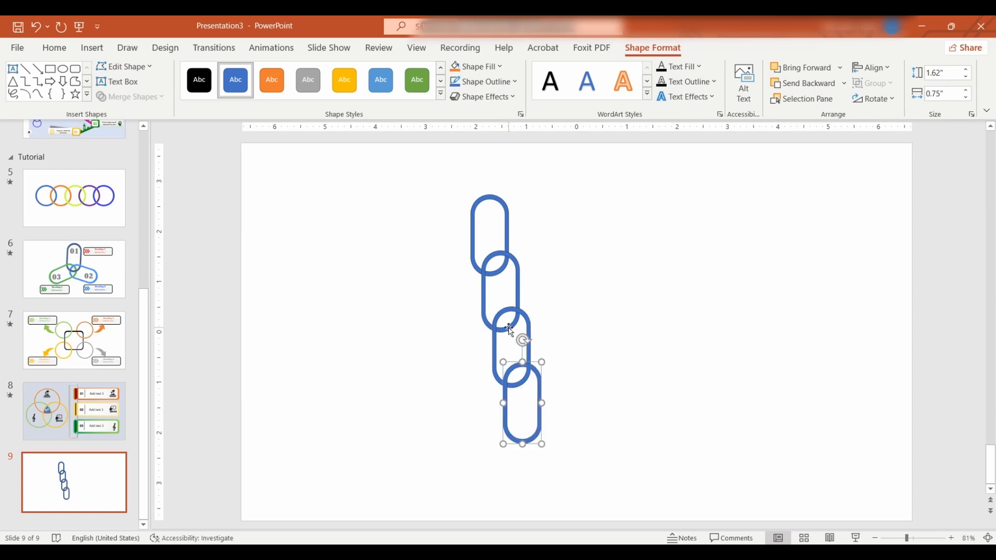
{"action": "left_click", "coordinate": [624, 337]}
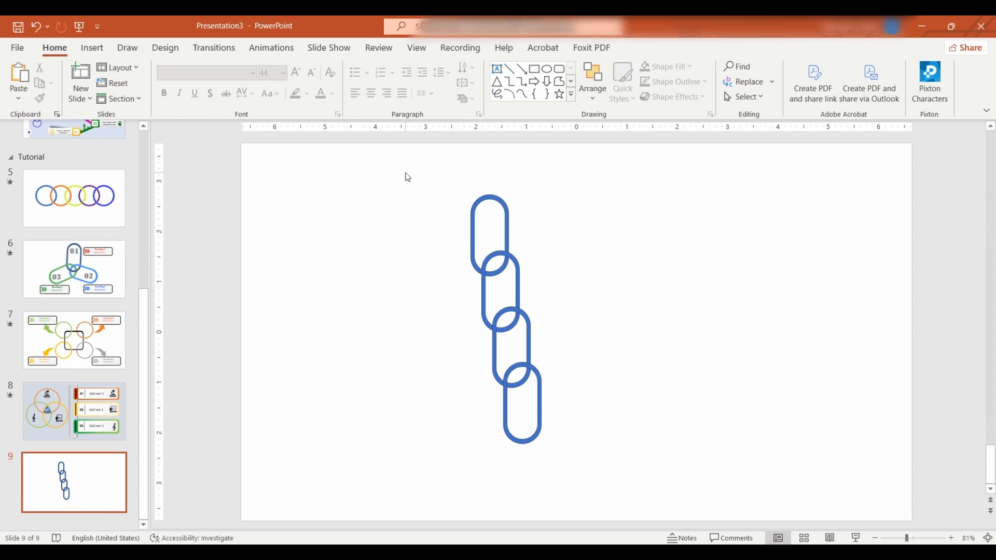
- Fragment all four overlapping links with Merge Shapes
{"action": "left_click_drag", "start_coordinate": [408, 177], "coordinate": [577, 465]}
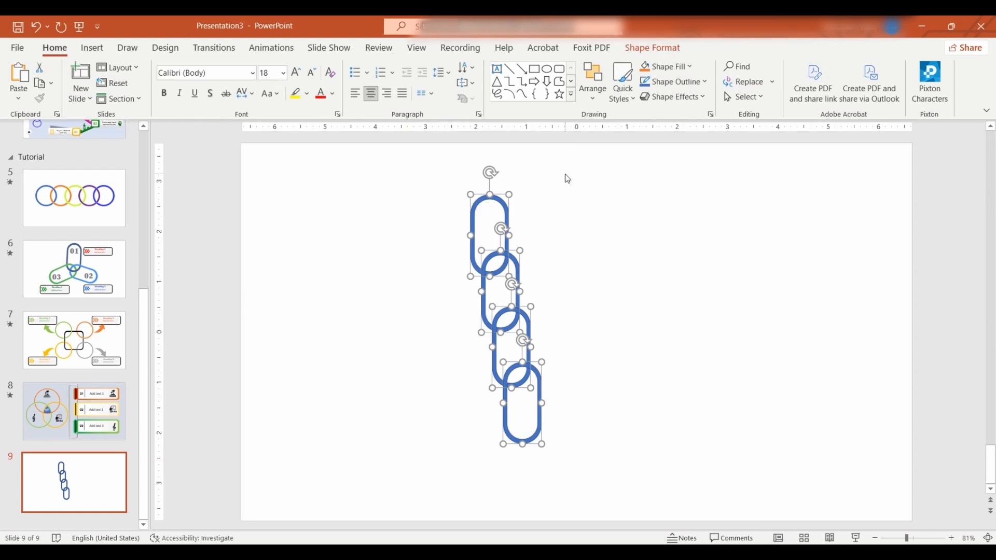
{"action": "left_click", "coordinate": [641, 51]}
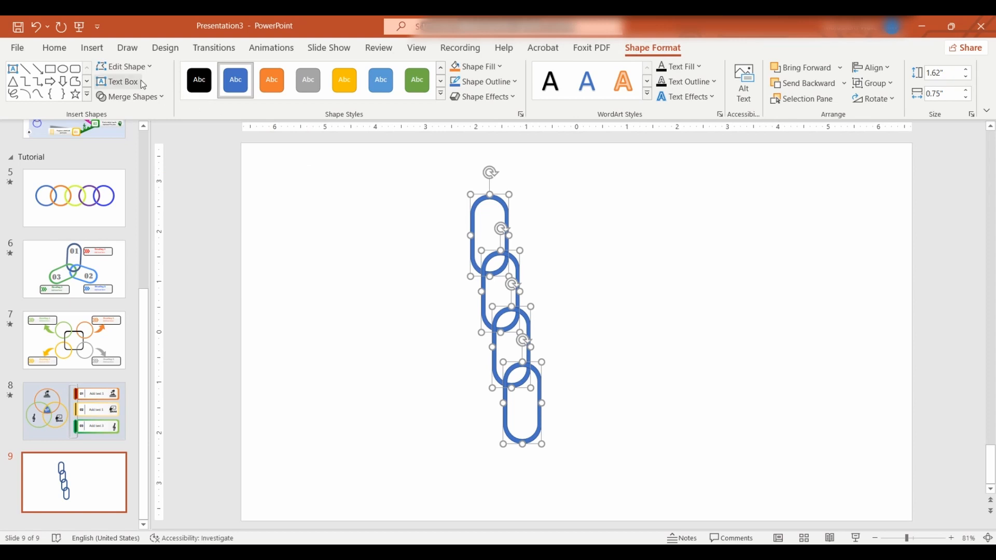
{"action": "left_click", "coordinate": [162, 99]}
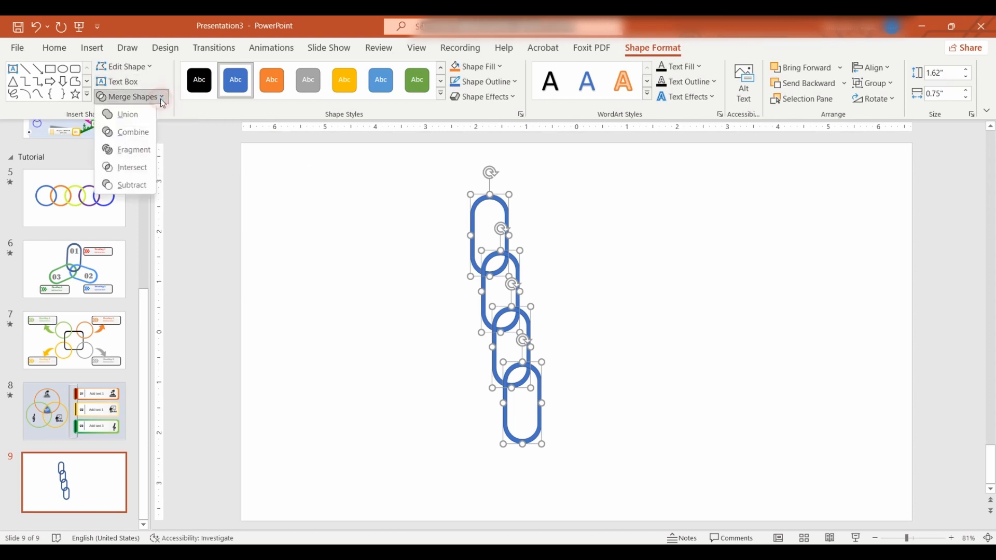
{"action": "left_click", "coordinate": [147, 156]}
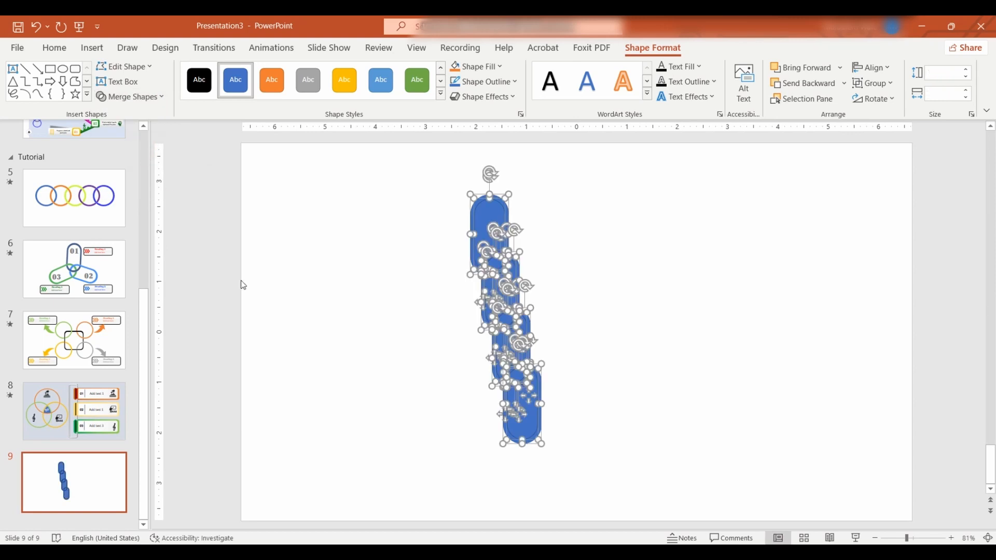
{"action": "left_click", "coordinate": [266, 325]}
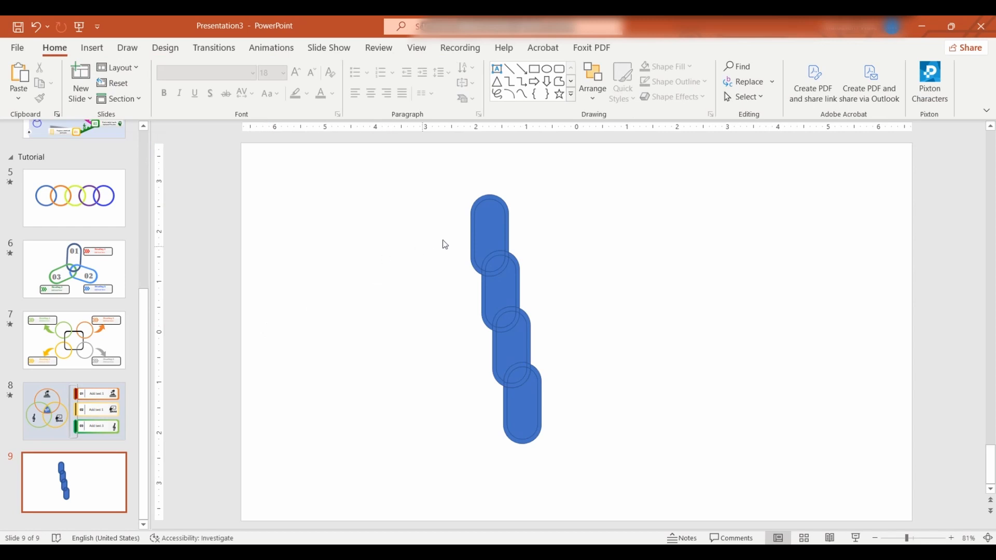
- Delete the filled centre piece from each of the four chain links
{"action": "left_click", "coordinate": [490, 231]}
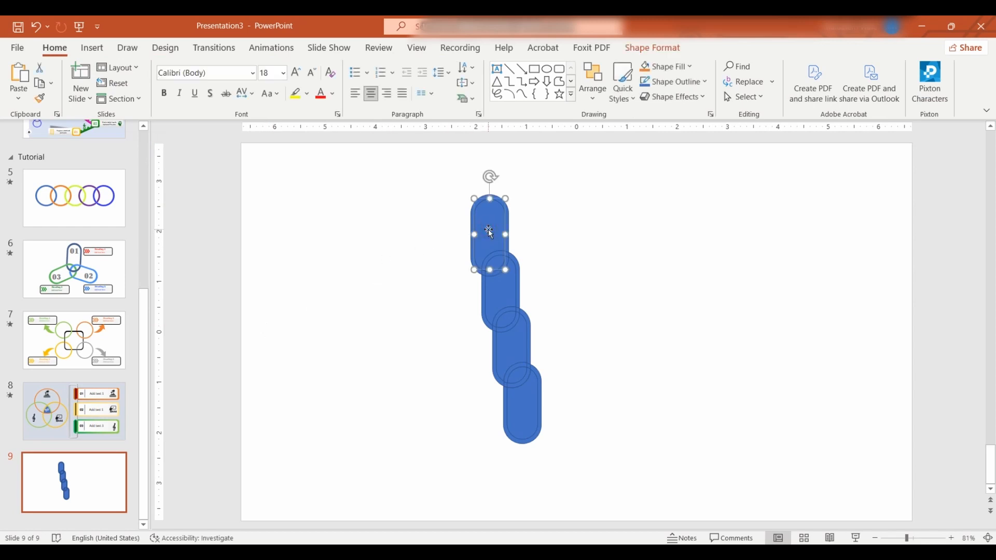
{"action": "key", "text": "Delete"}
{"action": "left_click", "coordinate": [505, 289]}
{"action": "key", "text": "Delete"}
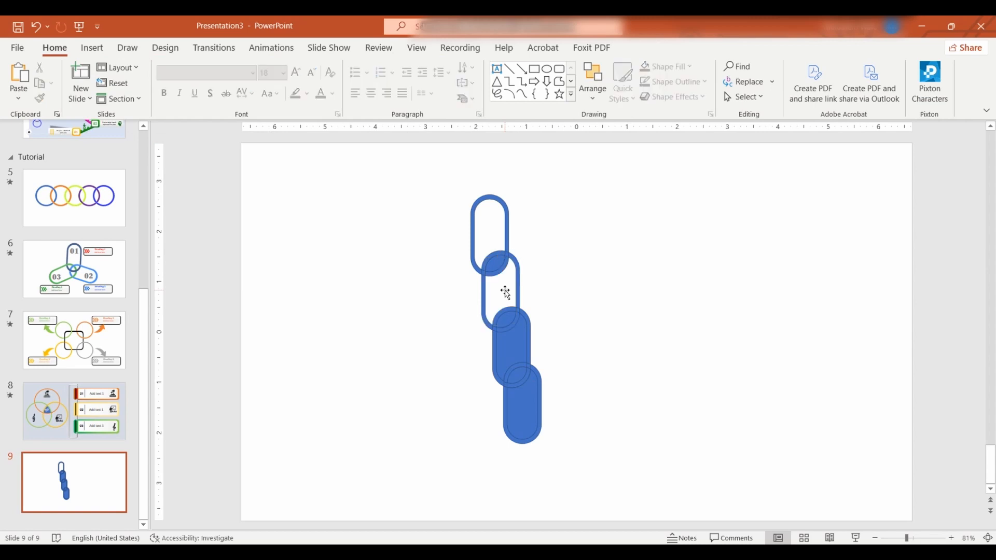
{"action": "left_click", "coordinate": [514, 347]}
{"action": "key", "text": "Delete"}
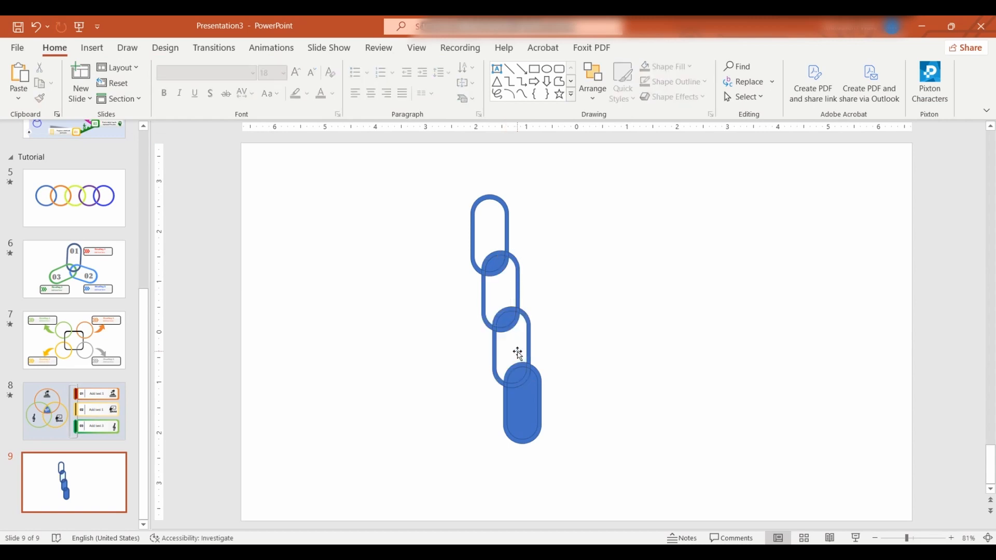
{"action": "left_click", "coordinate": [526, 410]}
{"action": "key", "text": "Delete"}
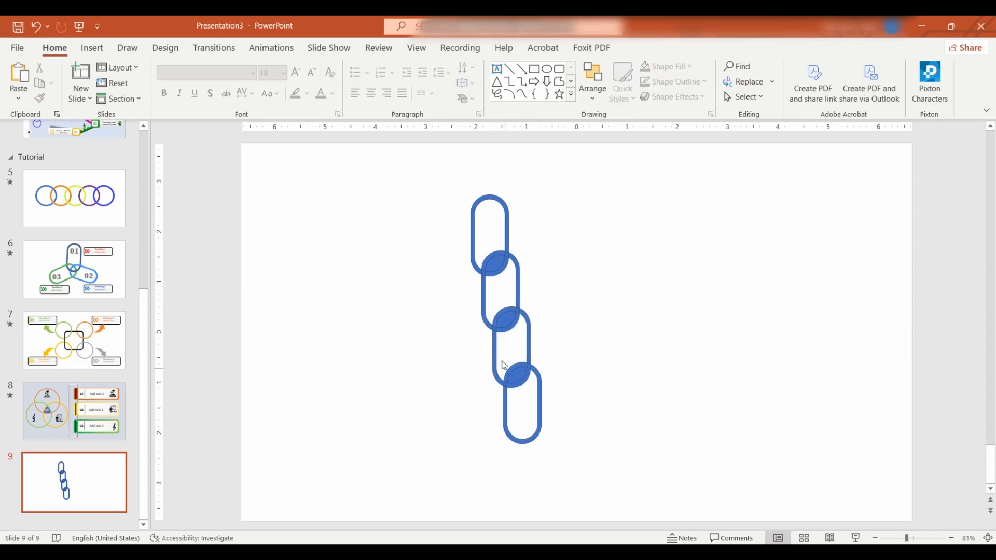
- Delete the filled lens-shaped pieces inside the three overlaps between neighbouring links
{"action": "left_click", "coordinate": [517, 374]}
{"action": "key", "text": "Delete"}
{"action": "left_click", "coordinate": [504, 320]}
{"action": "key", "text": "Delete"}
{"action": "left_click", "coordinate": [494, 264]}
{"action": "key", "text": "Delete"}
{"action": "left_click", "coordinate": [386, 267]}
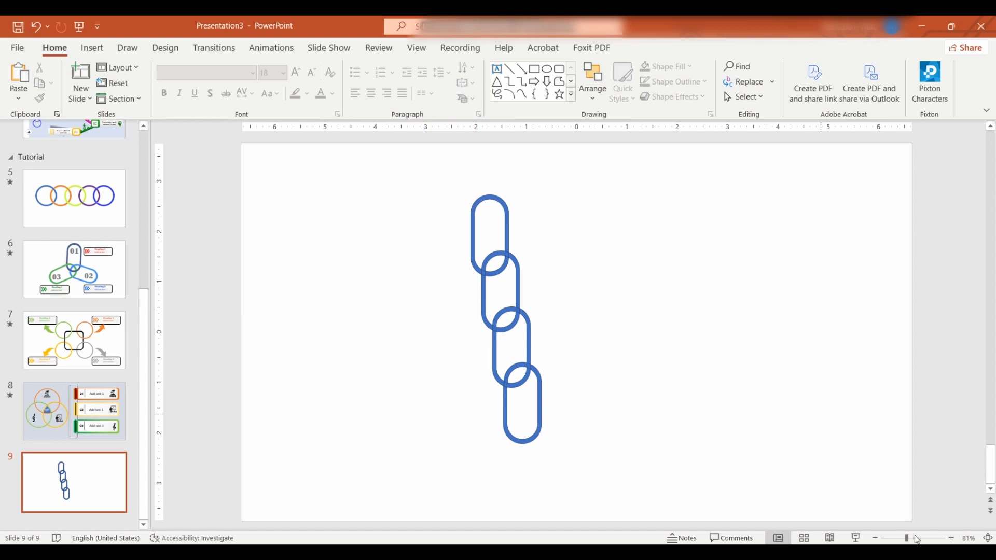
- Merge the top link's main outline with its small crossing piece and lower-right arc fragment using Union
{"action": "left_click", "coordinate": [951, 538]}
{"action": "left_click", "coordinate": [950, 538]}
{"action": "left_click", "coordinate": [951, 538]}
{"action": "left_click", "coordinate": [951, 538]}
{"action": "left_click", "coordinate": [950, 539]}
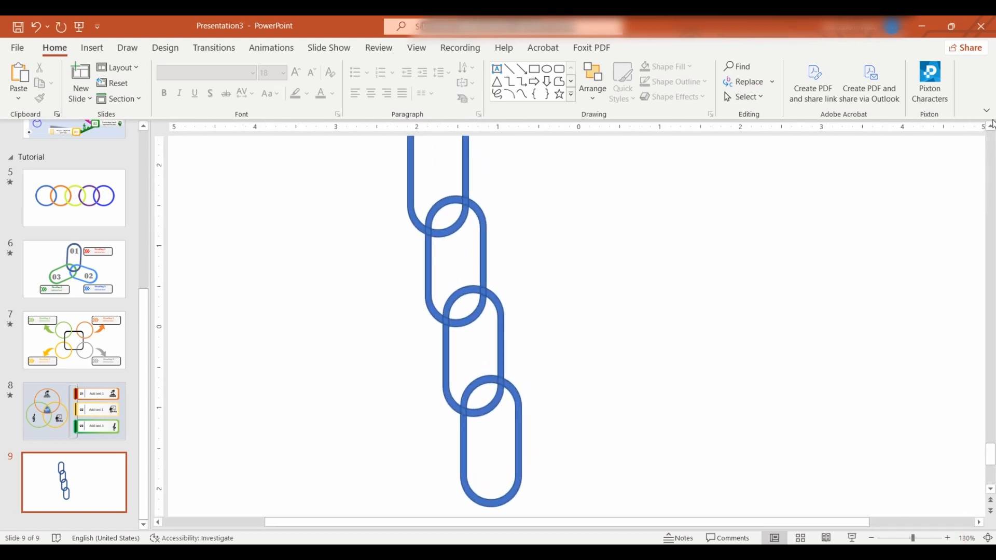
{"action": "scroll", "coordinate": [991, 129], "scroll_direction": "up", "scroll_amount": 6}
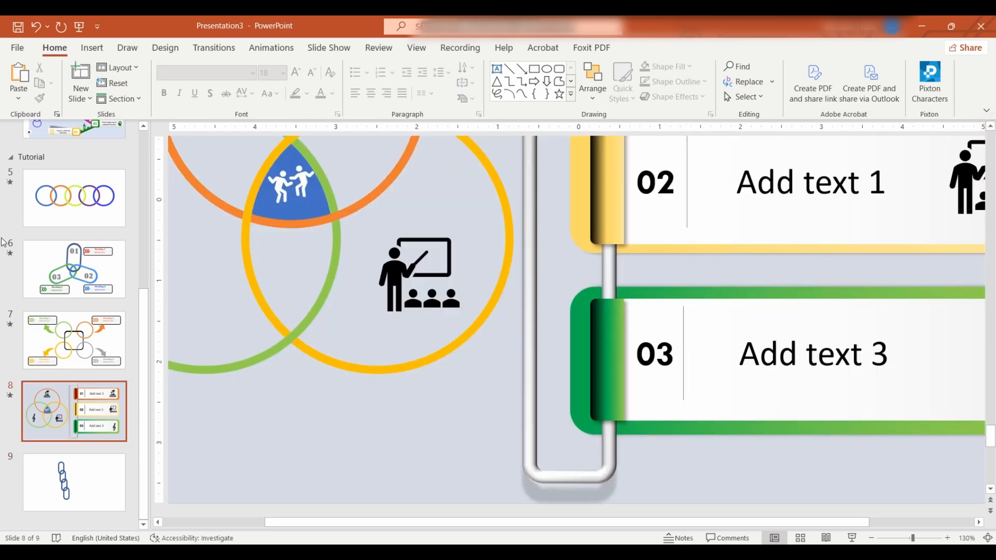
{"action": "left_click", "coordinate": [74, 482]}
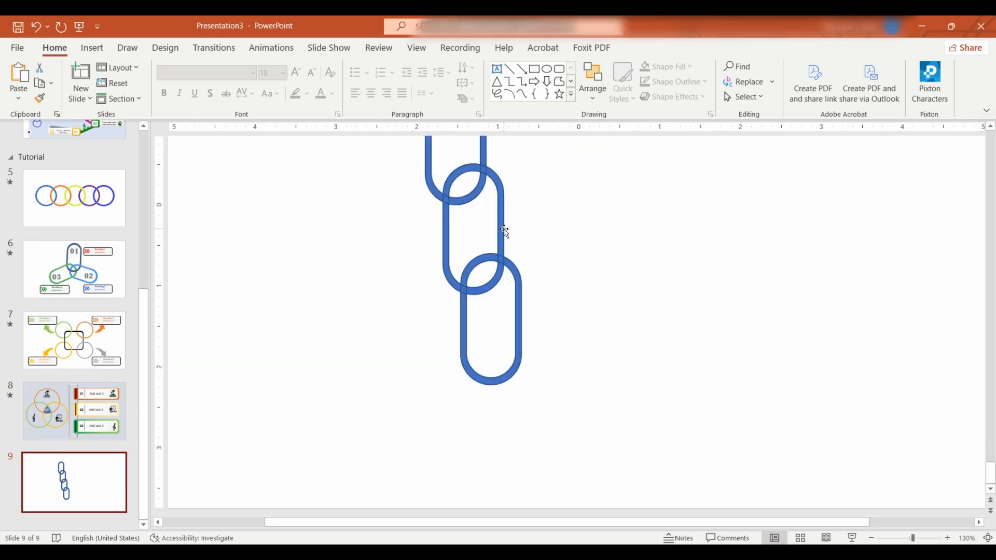
{"action": "scroll", "coordinate": [504, 231], "scroll_direction": "up", "scroll_amount": 5}
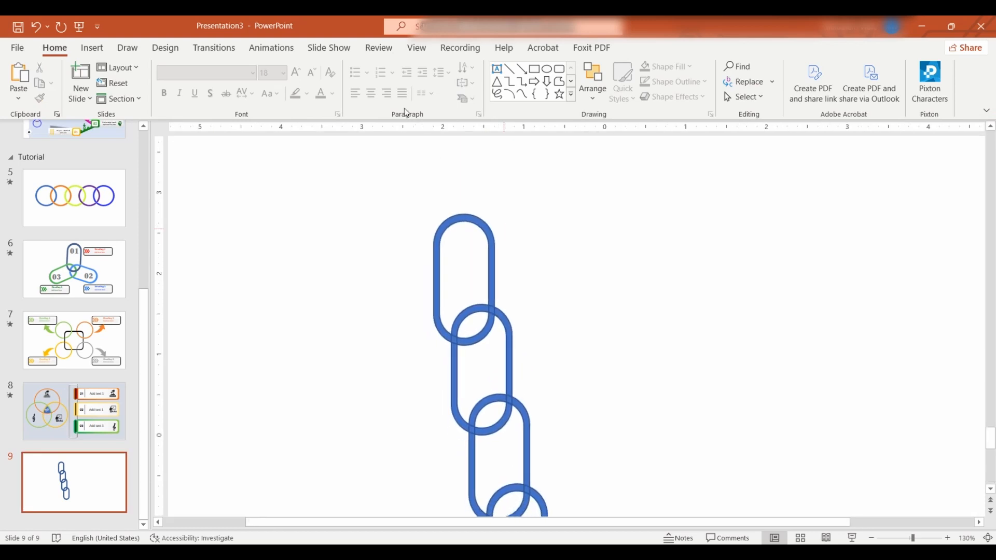
{"action": "left_click", "coordinate": [472, 220]}
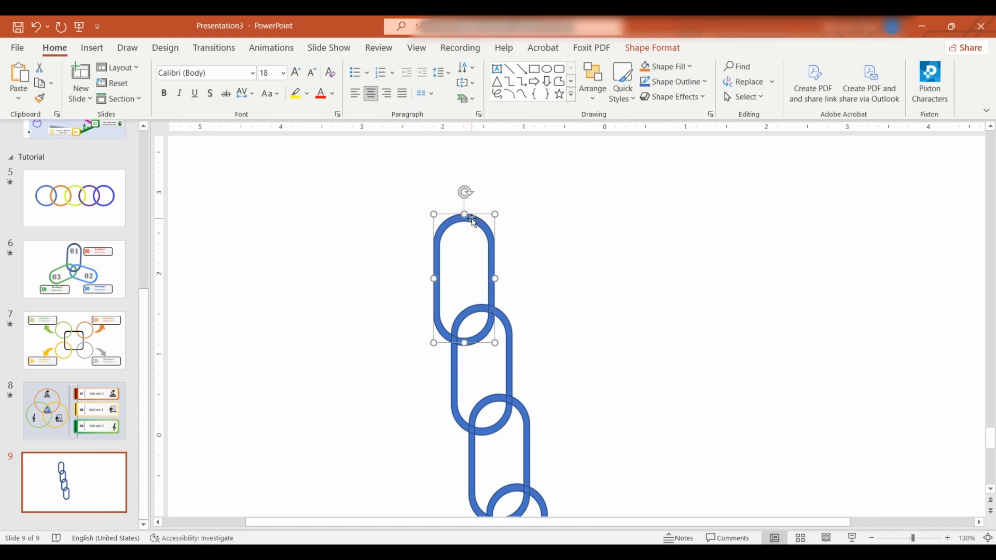
{"action": "left_click_drag", "start_coordinate": [423, 310], "coordinate": [472, 362]}
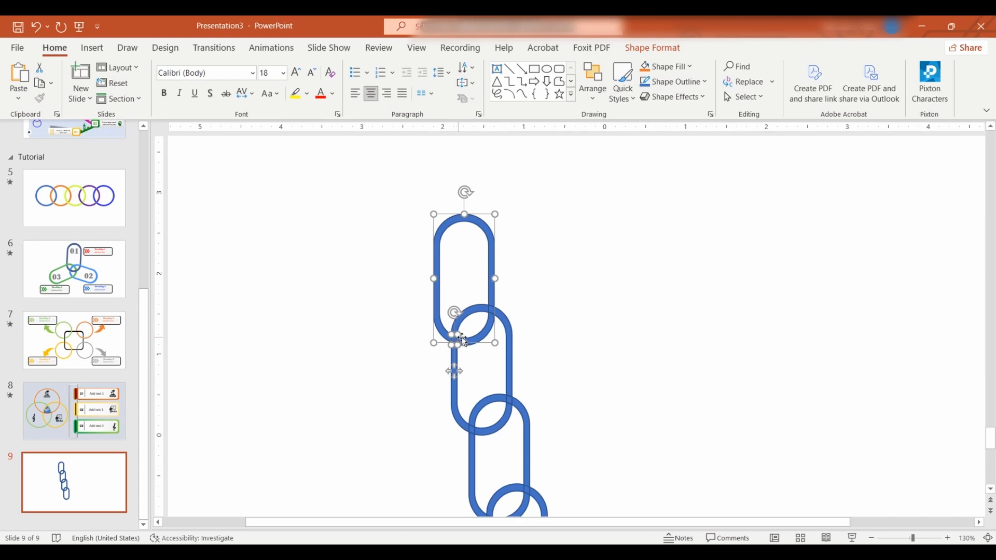
{"action": "left_click", "coordinate": [479, 335], "text": "shift"}
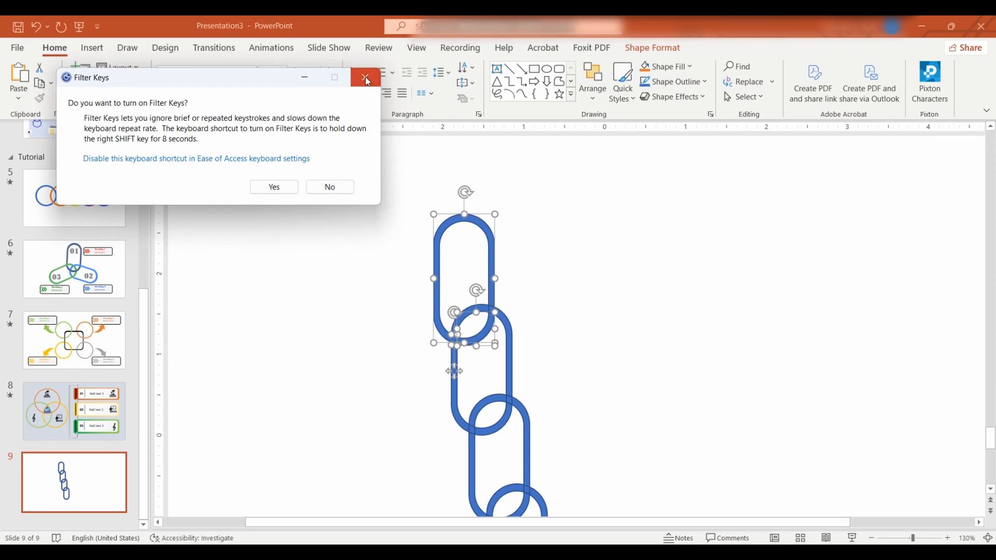
{"action": "key", "text": "Escape"}
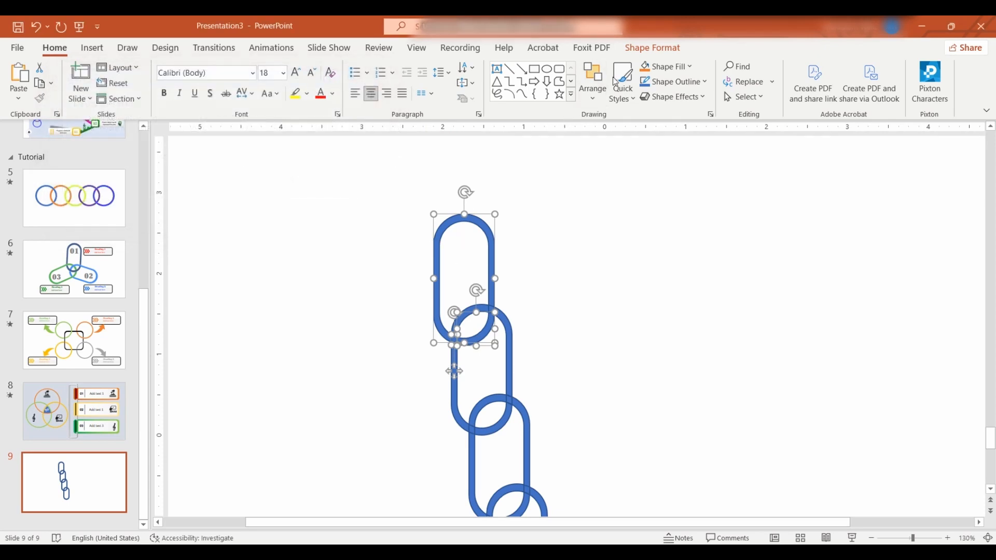
{"action": "left_click", "coordinate": [648, 52]}
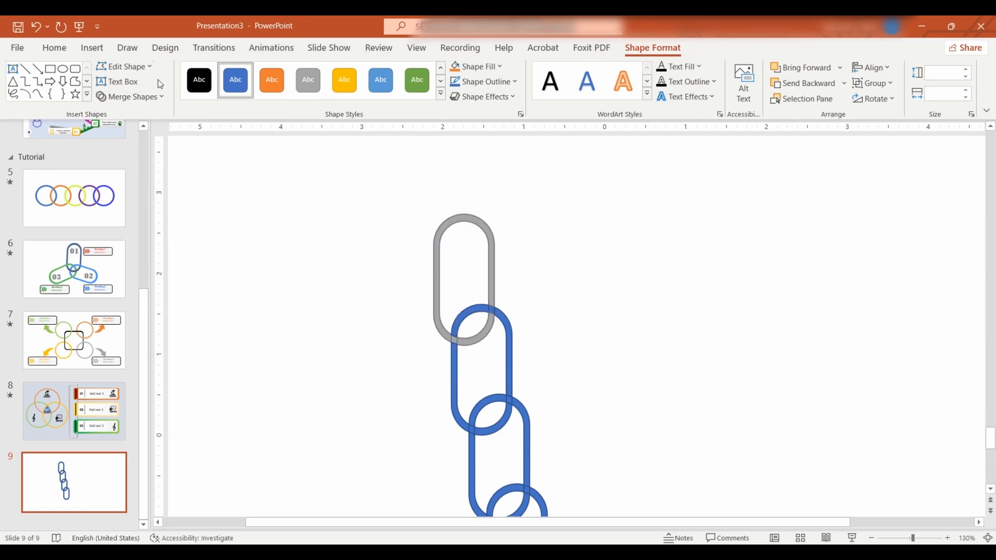
{"action": "left_click", "coordinate": [161, 101]}
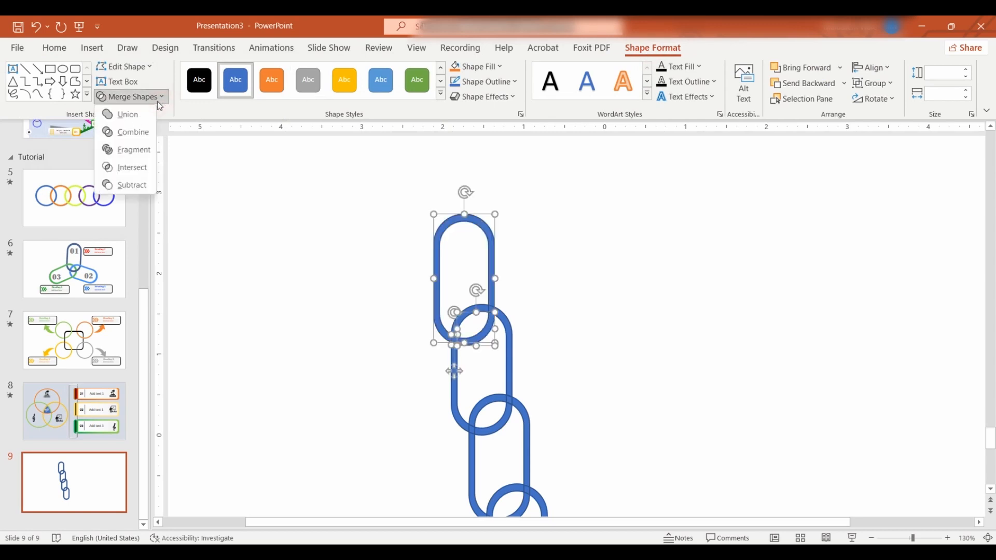
{"action": "left_click", "coordinate": [135, 117]}
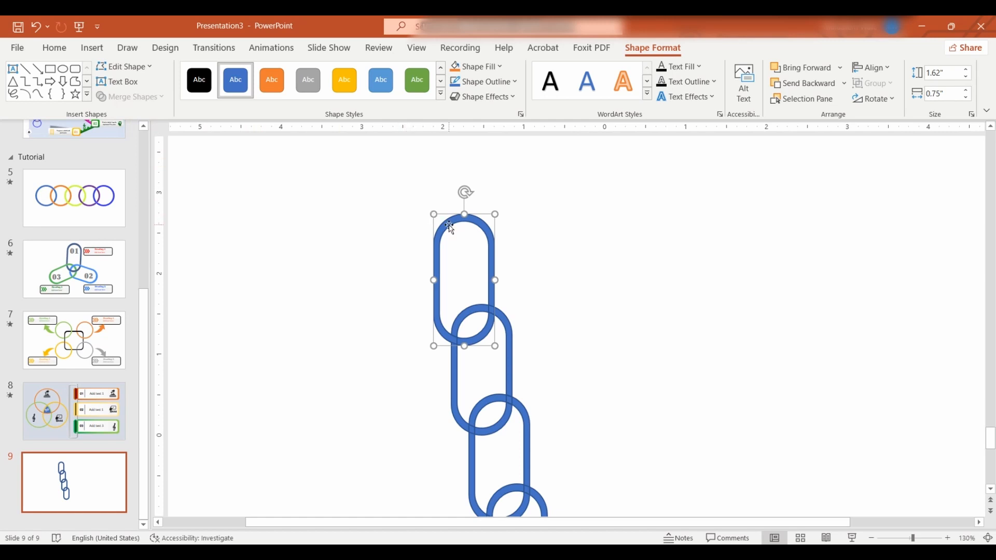
- Remove the top link's outline and fill the link with the standard Orange colour
{"action": "left_click", "coordinate": [517, 83]}
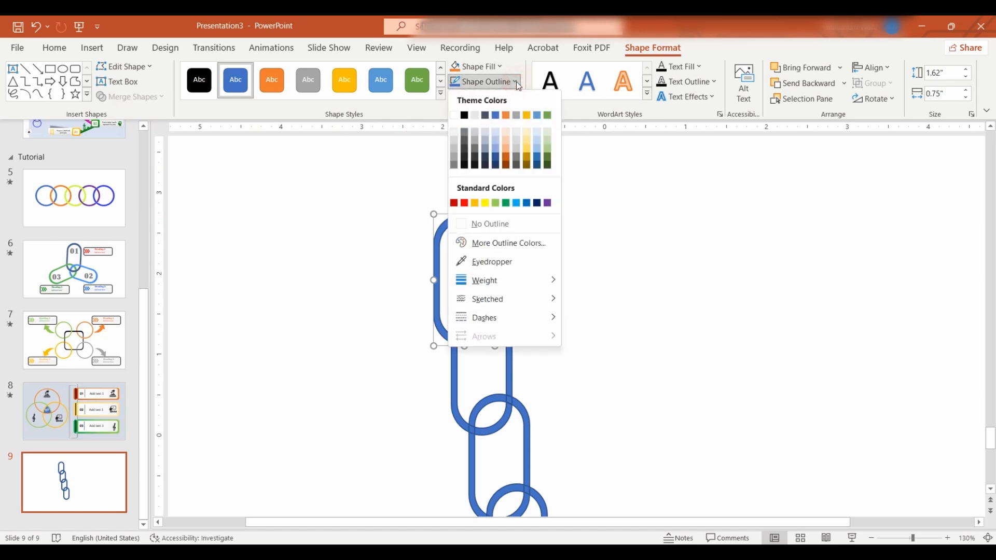
{"action": "left_click", "coordinate": [478, 226]}
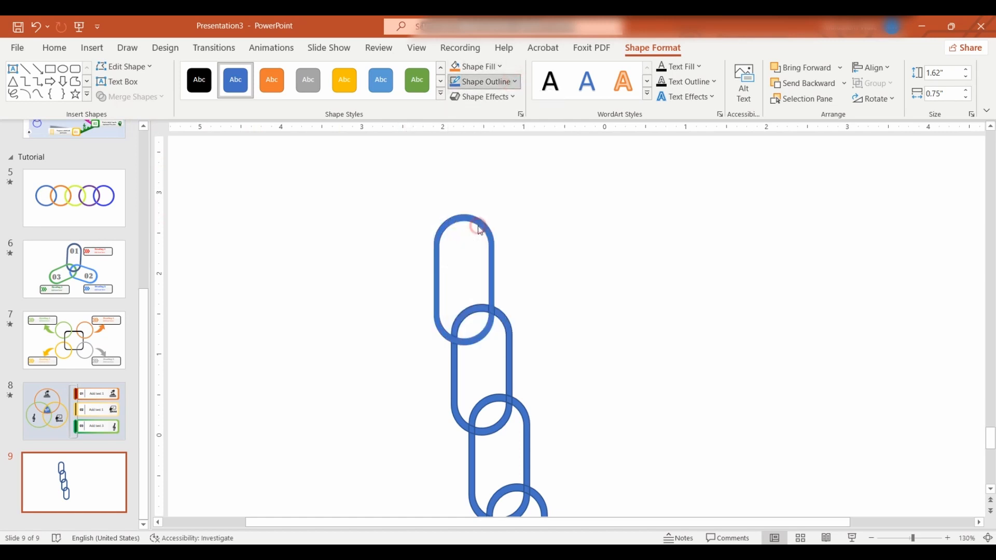
{"action": "left_click", "coordinate": [500, 67]}
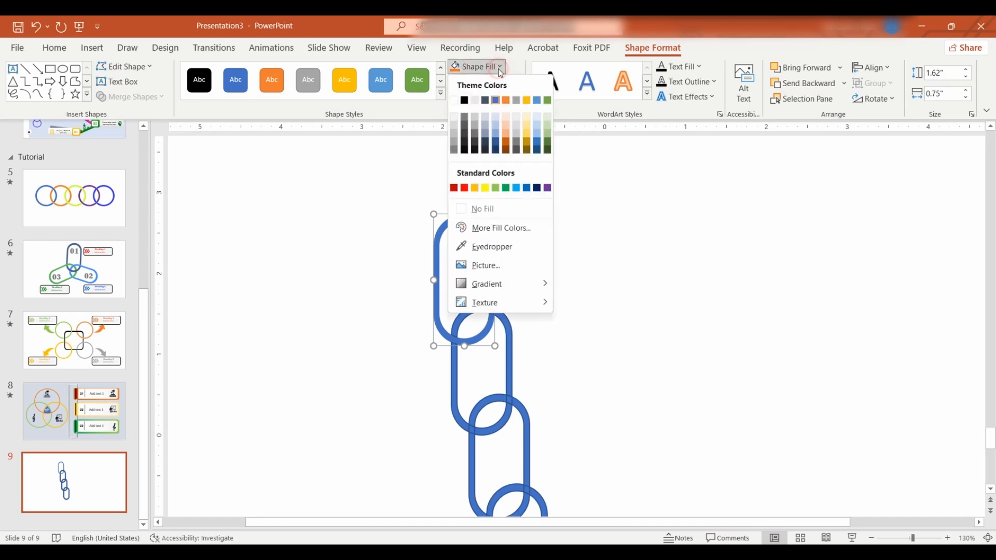
{"action": "left_click", "coordinate": [474, 188]}
{"action": "left_click", "coordinate": [372, 283]}
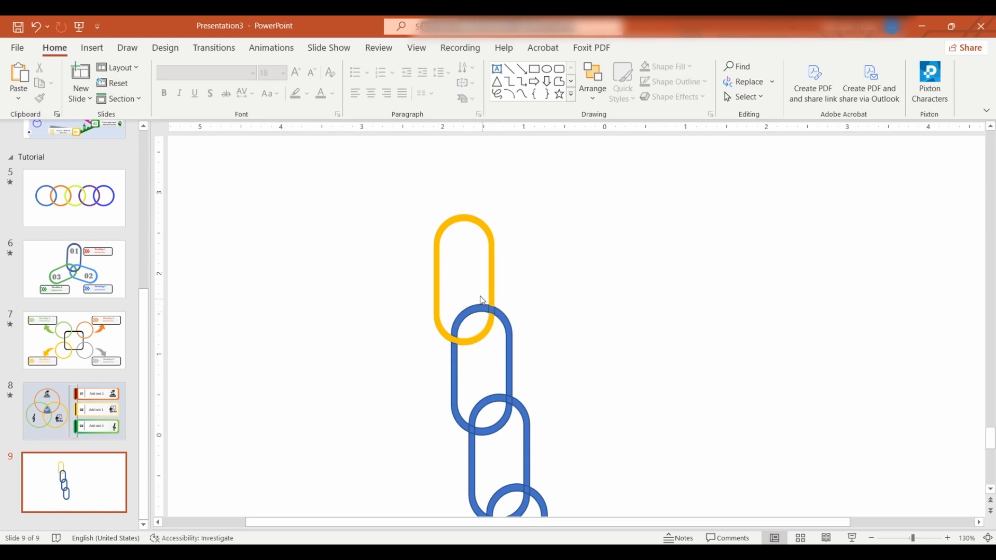
- Merge all the fragments of the second link, including its arcs and small crossing pieces, into one shape using Union
{"action": "left_click_drag", "start_coordinate": [477, 285], "coordinate": [501, 328]}
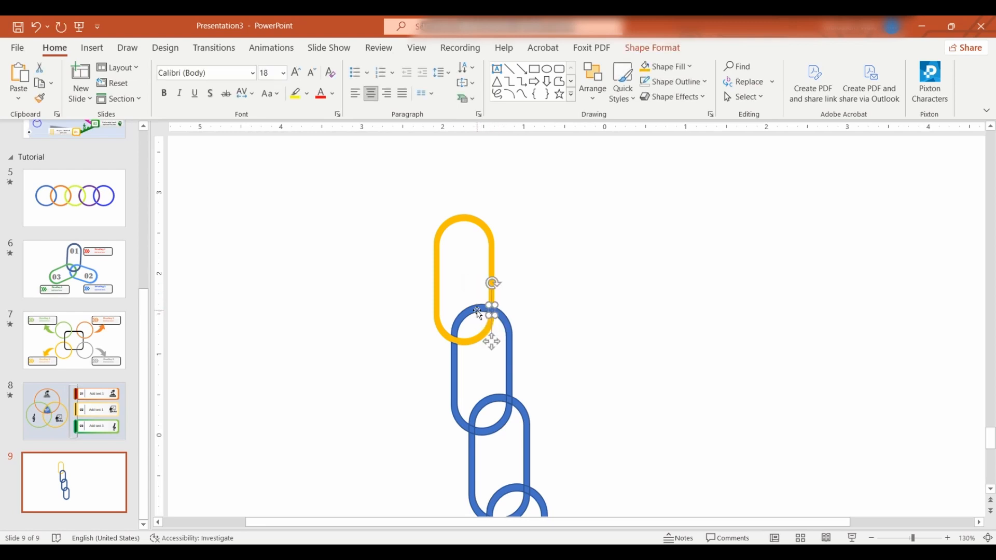
{"action": "left_click", "coordinate": [478, 310], "text": "shift"}
{"action": "left_click", "coordinate": [453, 379], "text": "shift"}
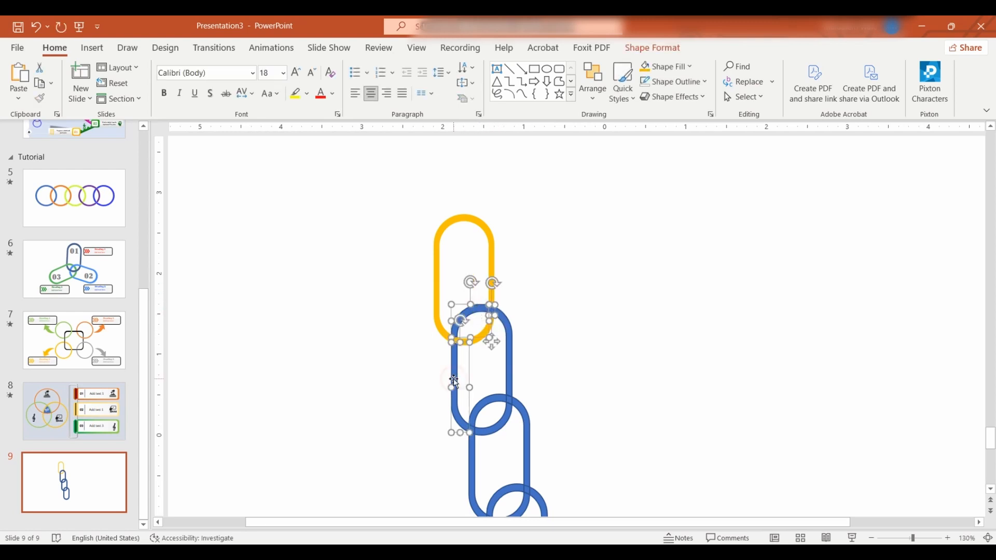
{"action": "left_click", "coordinate": [510, 369], "text": "shift"}
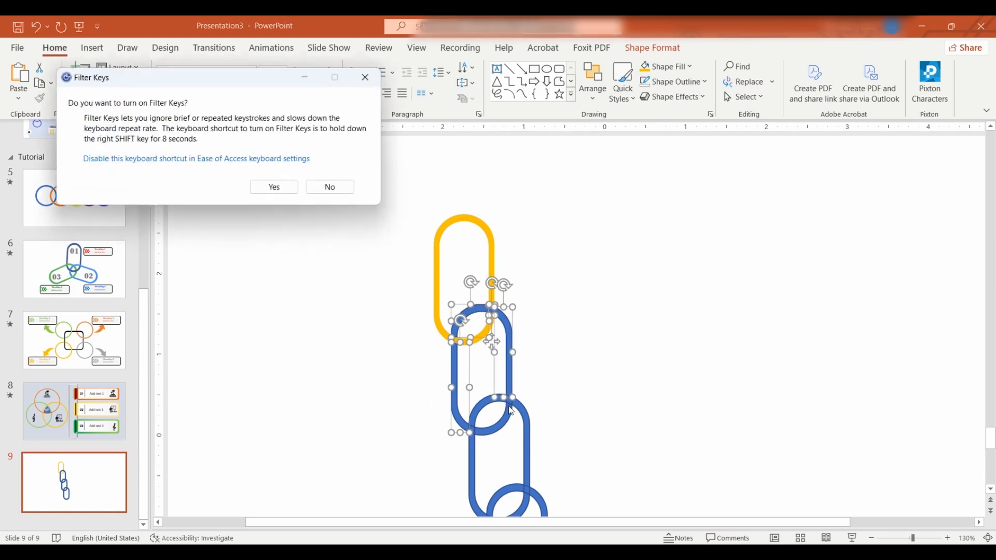
{"action": "left_click", "coordinate": [497, 427]}
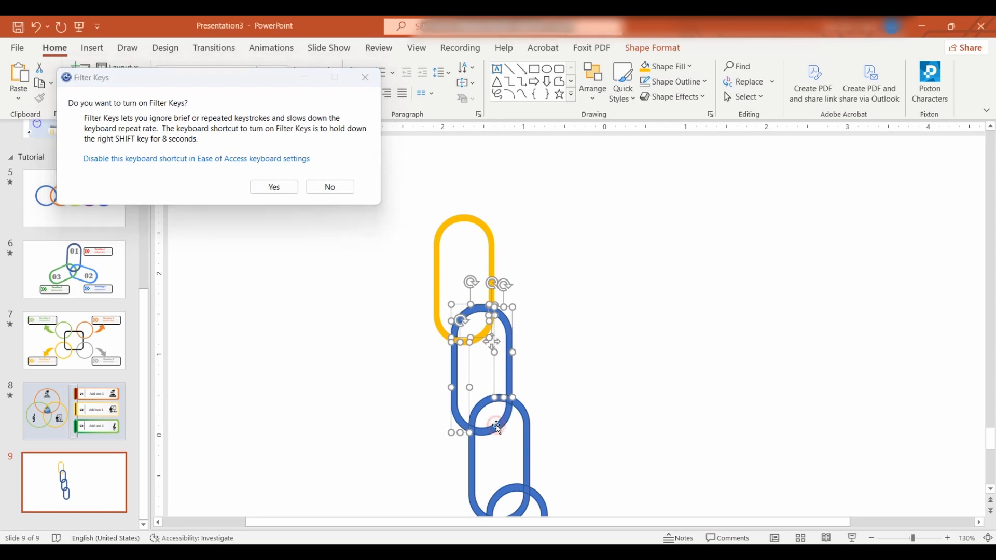
{"action": "left_click", "coordinate": [497, 431], "text": "shift"}
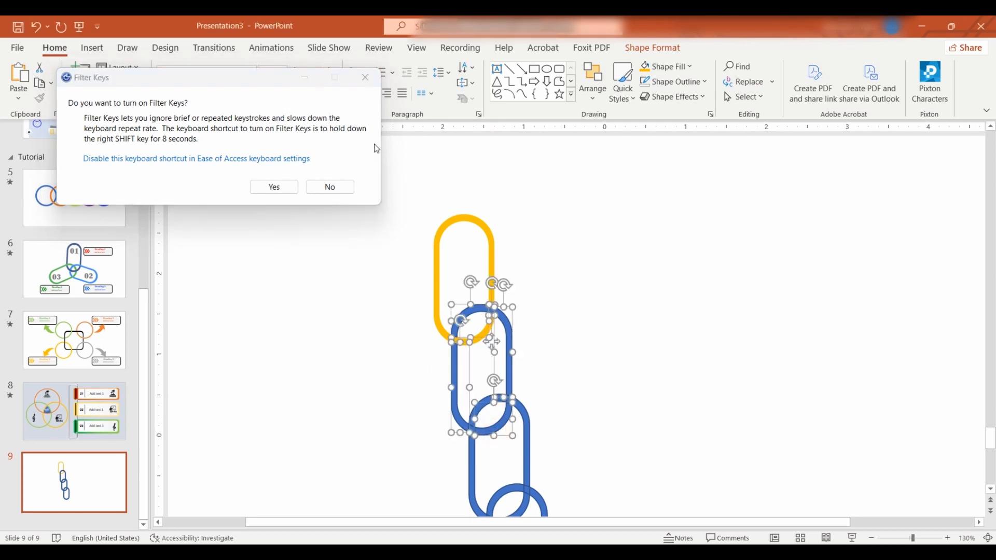
{"action": "left_click", "coordinate": [365, 77]}
{"action": "left_click_drag", "start_coordinate": [437, 397], "coordinate": [497, 460]}
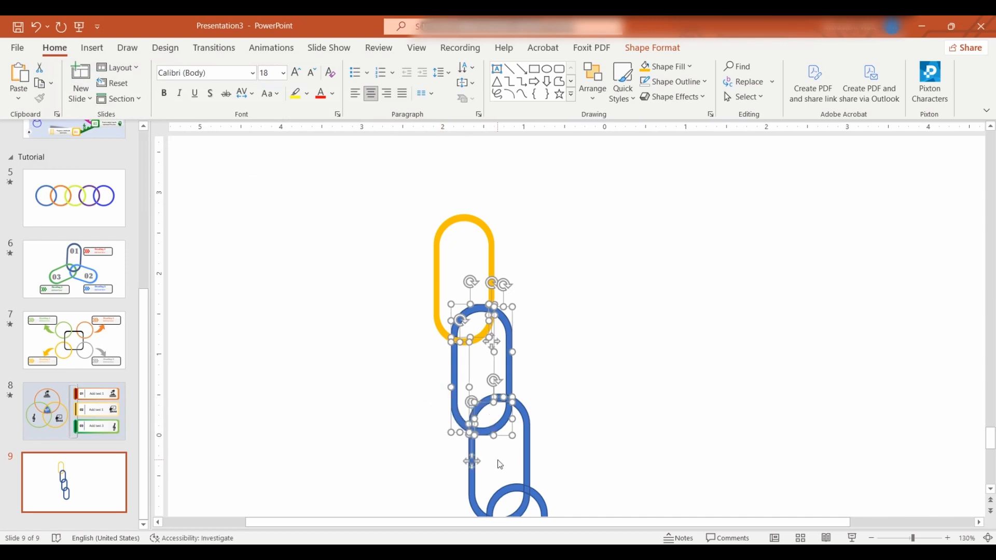
{"action": "left_click", "coordinate": [645, 51]}
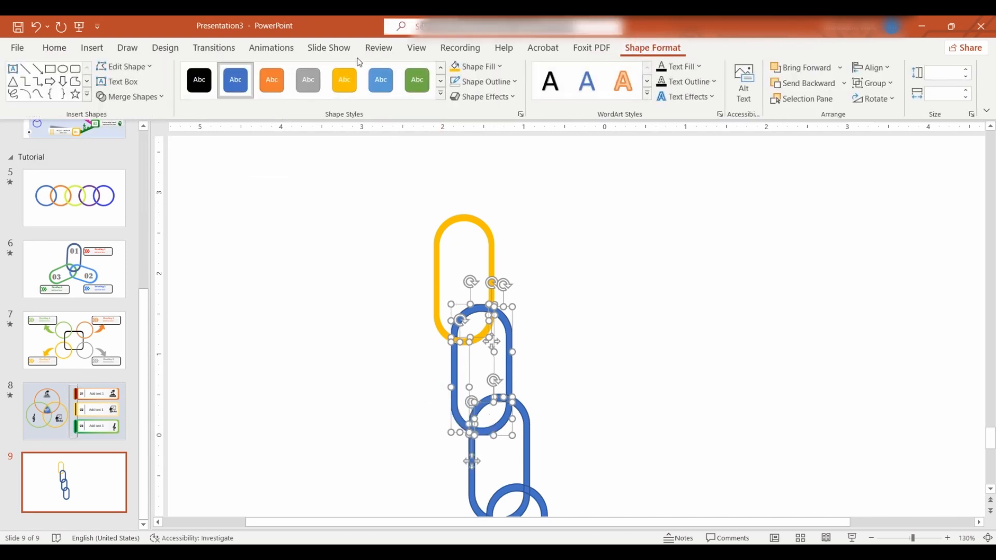
{"action": "left_click", "coordinate": [161, 99]}
{"action": "left_click", "coordinate": [146, 113]}
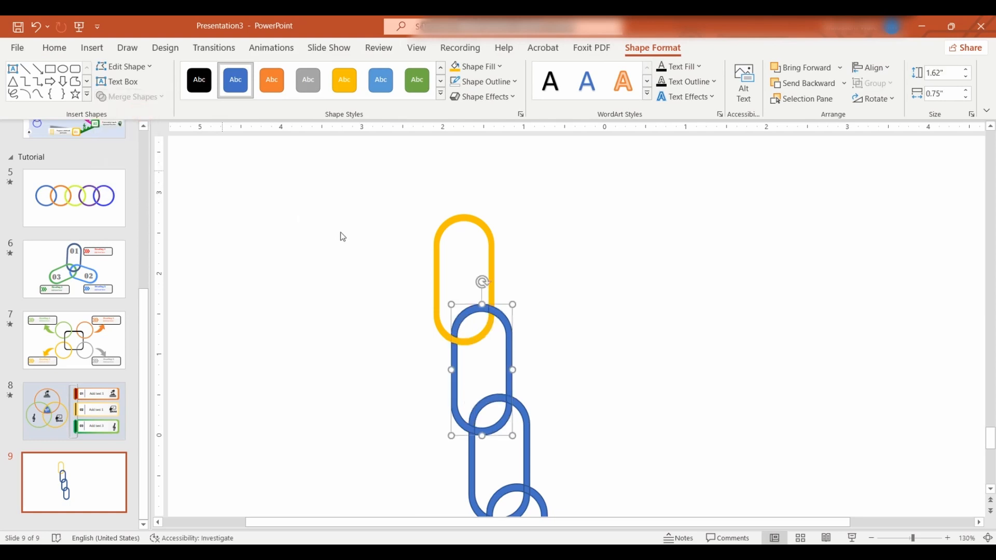
- Remove the second link's outline and fill the link with the green theme colour
{"action": "left_click", "coordinate": [457, 83]}
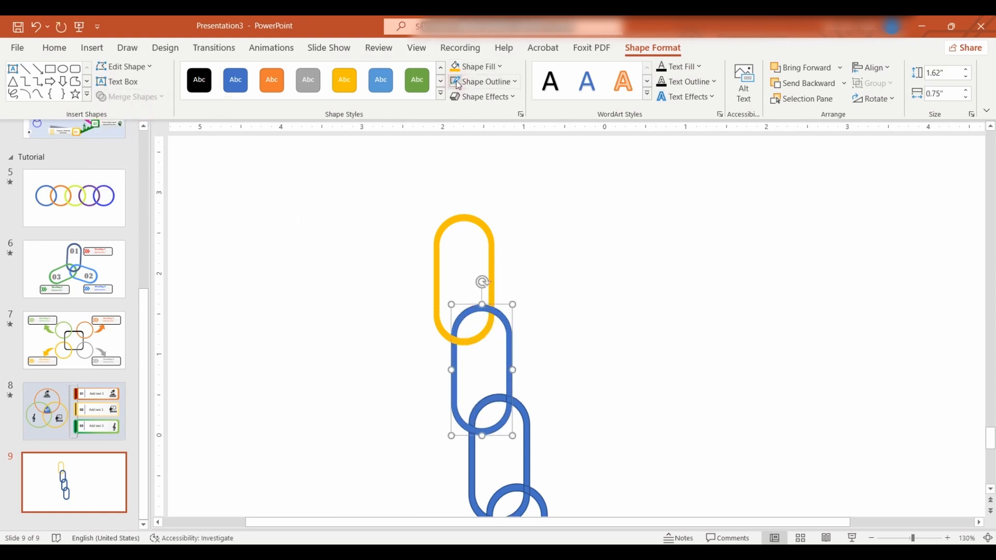
{"action": "left_click", "coordinate": [476, 67]}
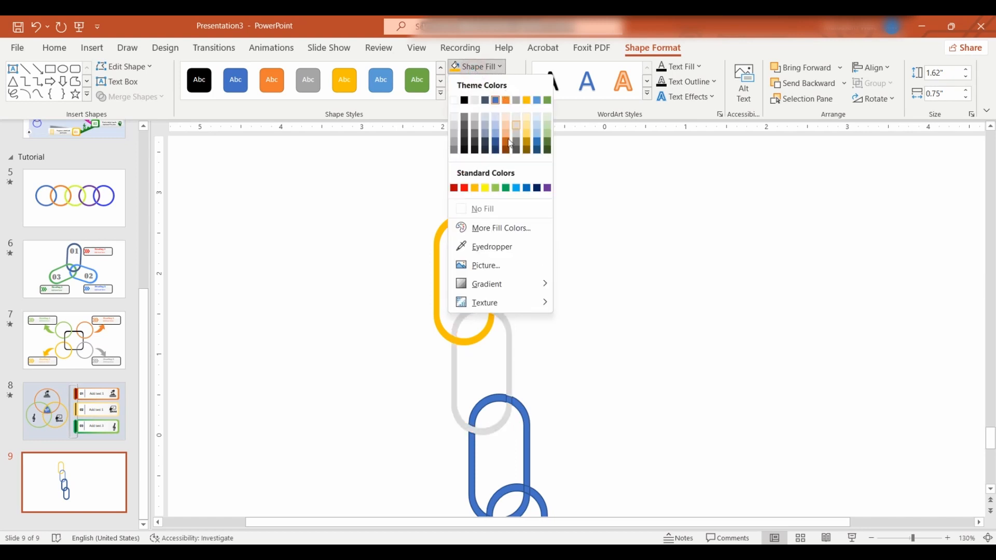
{"action": "left_click", "coordinate": [548, 100]}
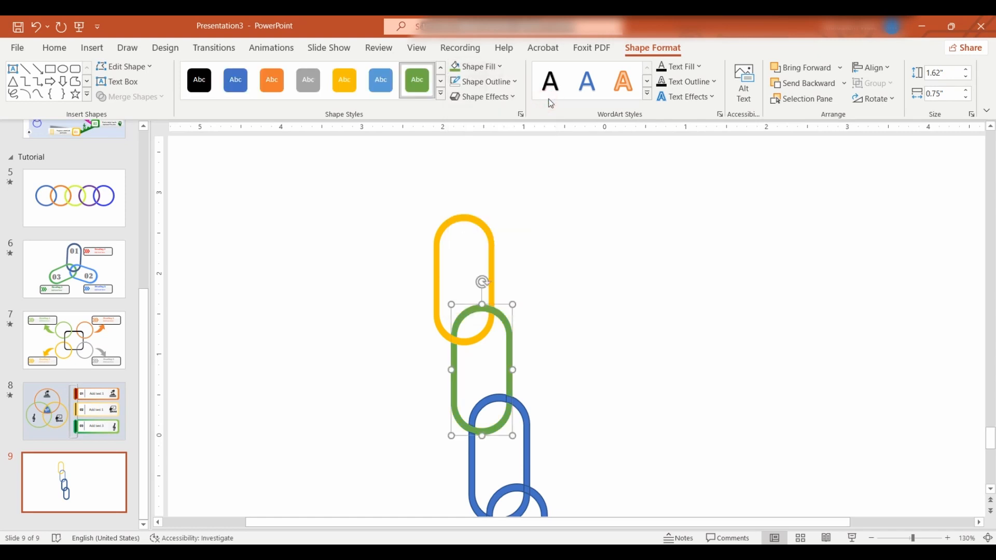
{"action": "left_click", "coordinate": [598, 283]}
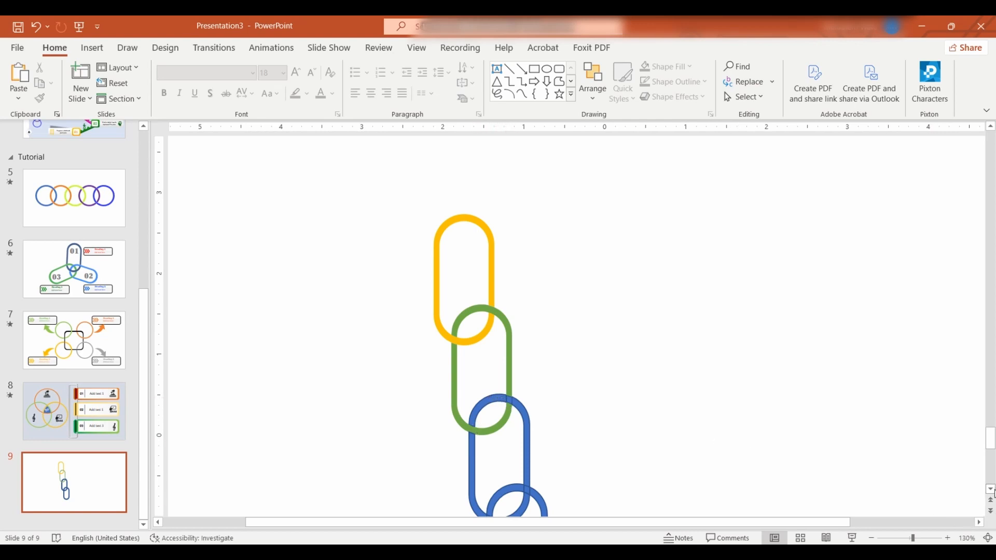
- Merge all the side, arc and small crossing fragments of the third link into one shape using Union
{"action": "left_click", "coordinate": [990, 489]}
{"action": "left_click", "coordinate": [992, 489]}
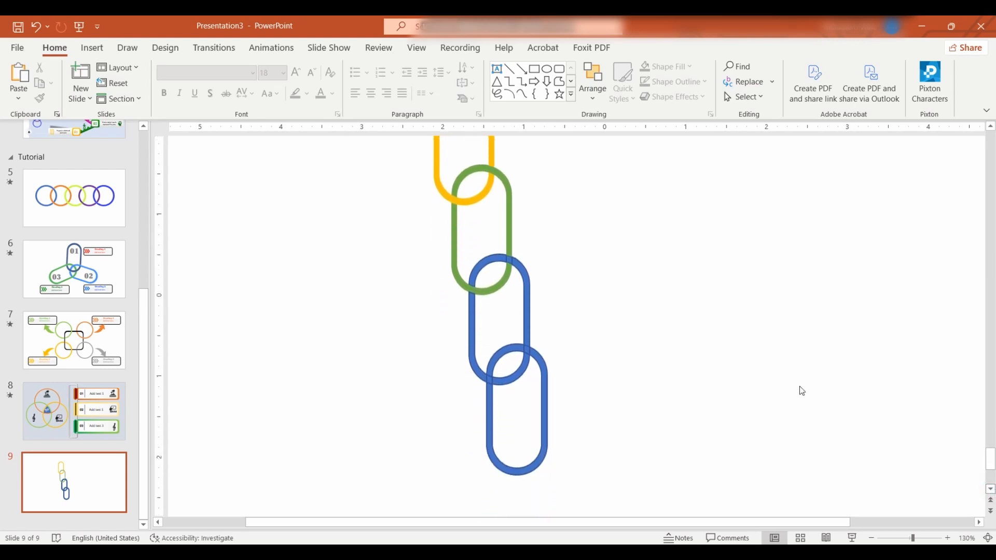
{"action": "left_click", "coordinate": [482, 262]}
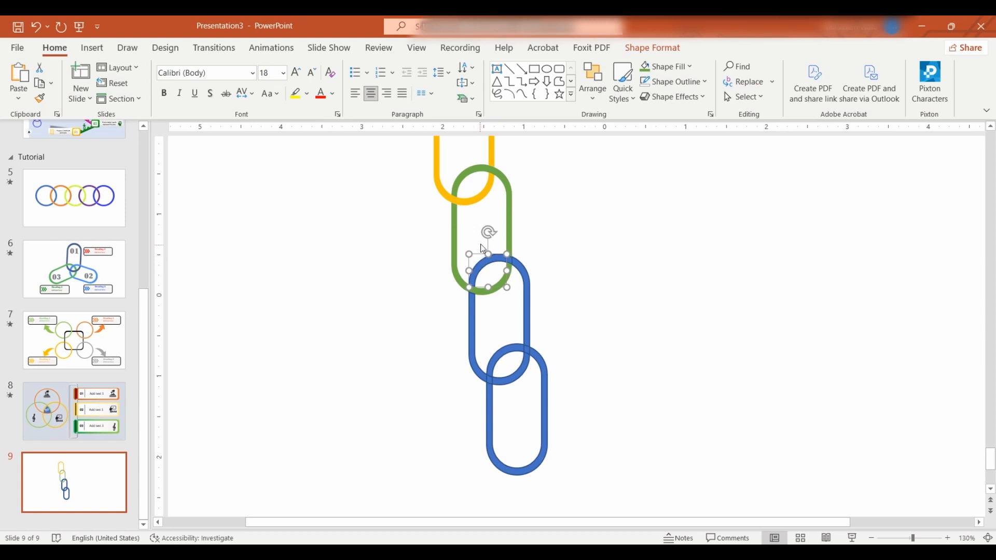
{"action": "left_click", "coordinate": [524, 299]}
{"action": "left_click", "coordinate": [518, 377], "text": "shift"}
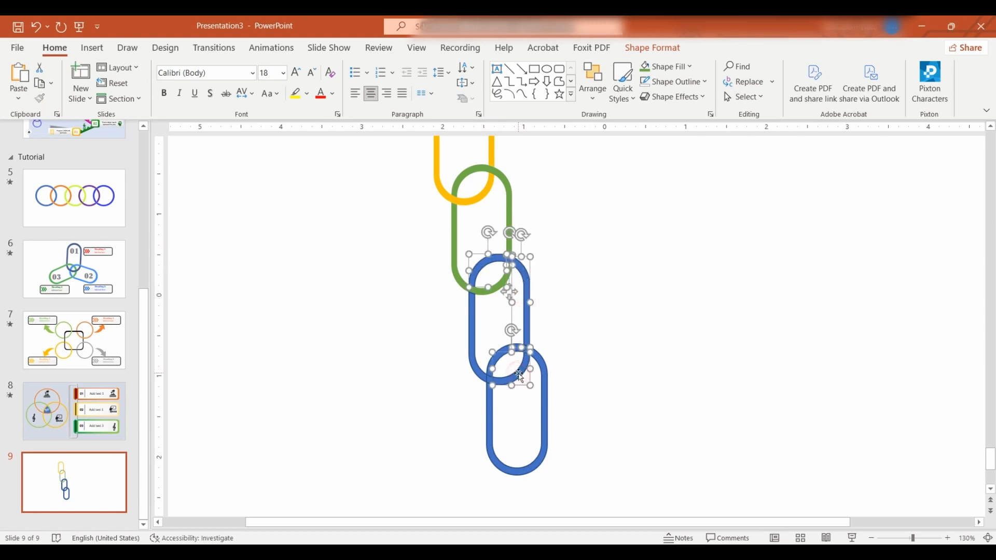
{"action": "left_click_drag", "start_coordinate": [468, 362], "coordinate": [512, 405]}
{"action": "key", "text": "ctrl+z"}
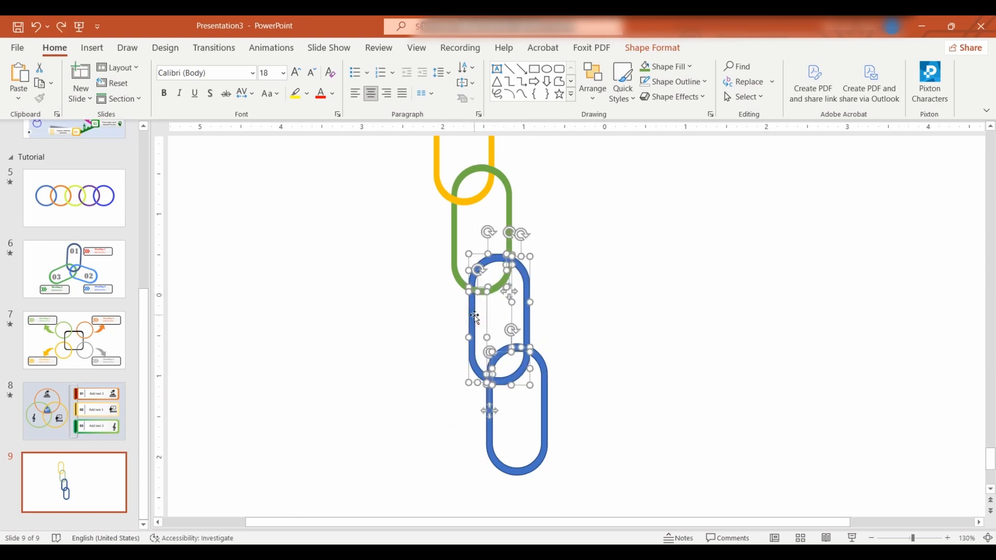
{"action": "left_click", "coordinate": [467, 314]}
{"action": "left_click", "coordinate": [651, 47]}
{"action": "left_click", "coordinate": [129, 96]}
{"action": "left_click", "coordinate": [137, 113]}
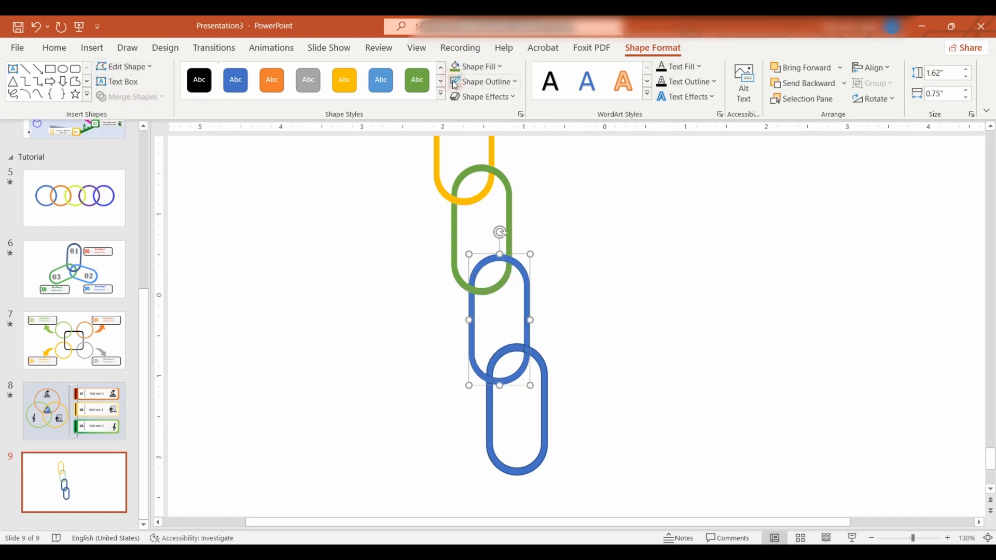
- Give the third link no outline and fill it with the standard Red colour
{"action": "left_click", "coordinate": [476, 66]}
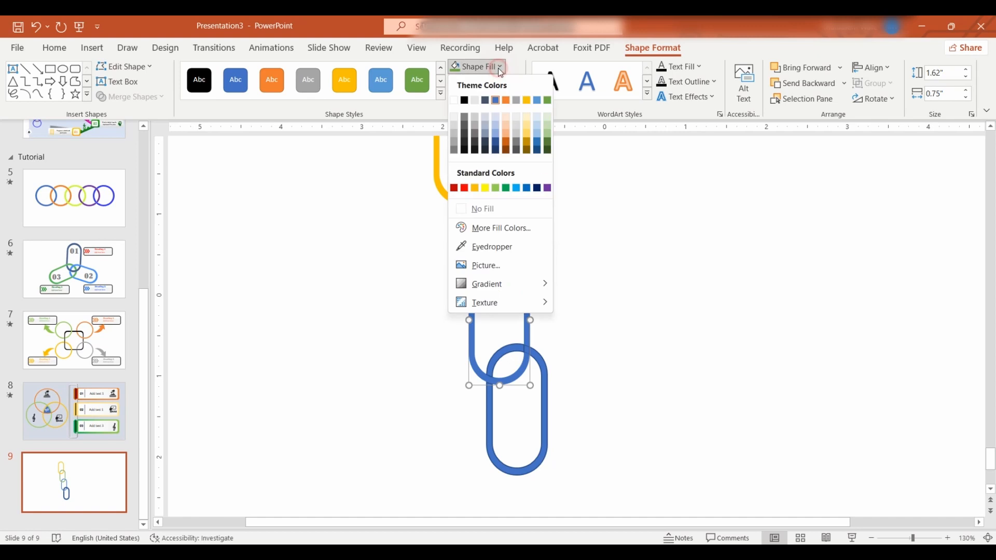
{"action": "left_click", "coordinate": [466, 192]}
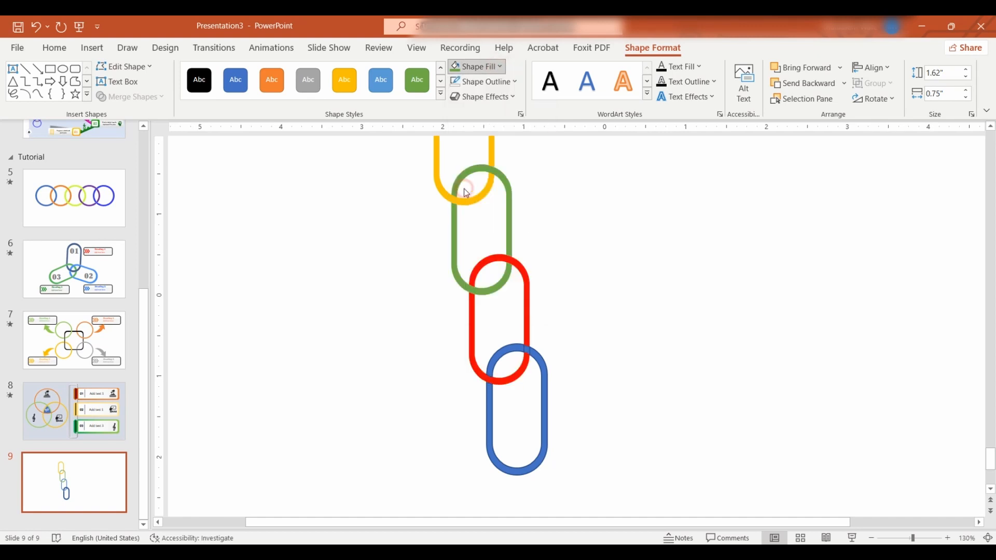
{"action": "left_click", "coordinate": [582, 328]}
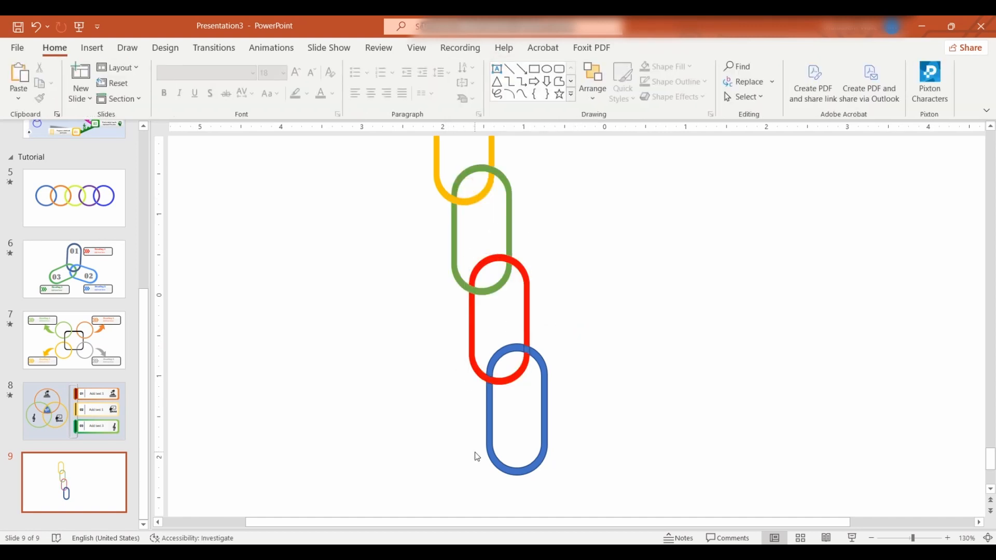
- Merge the bottom link's main outline with its upper-left arc and small crossing piece using Union
{"action": "left_click", "coordinate": [498, 359]}
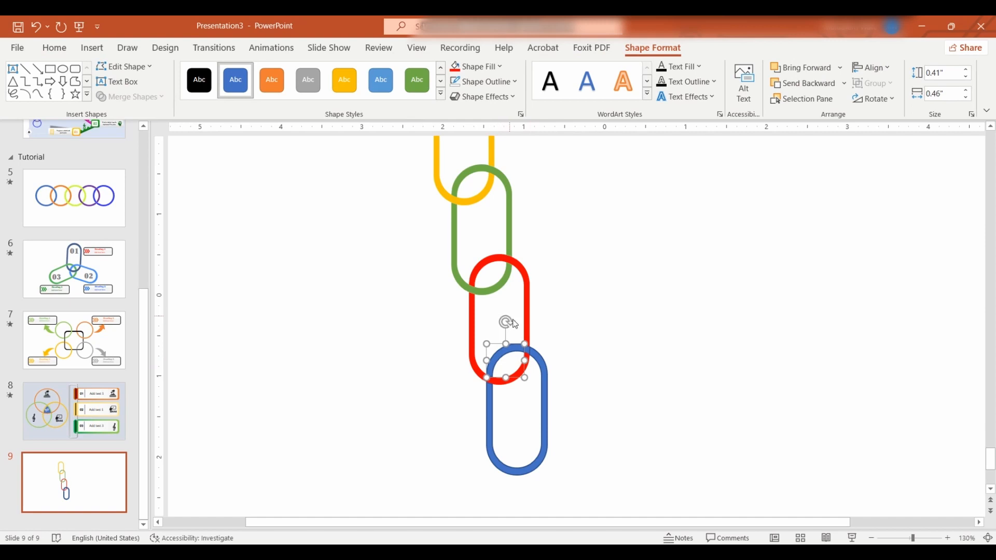
{"action": "left_click", "coordinate": [546, 398], "text": "shift"}
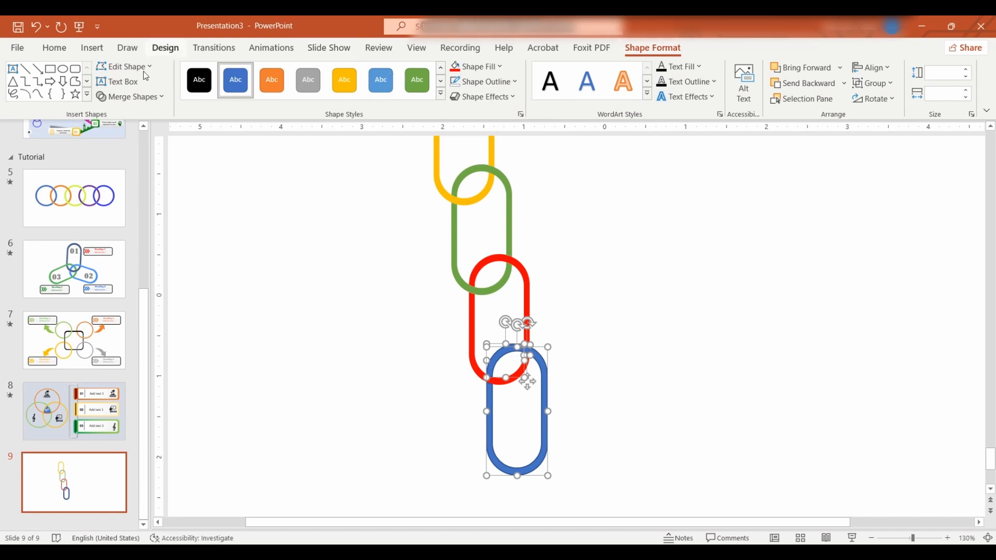
{"action": "left_click", "coordinate": [162, 97]}
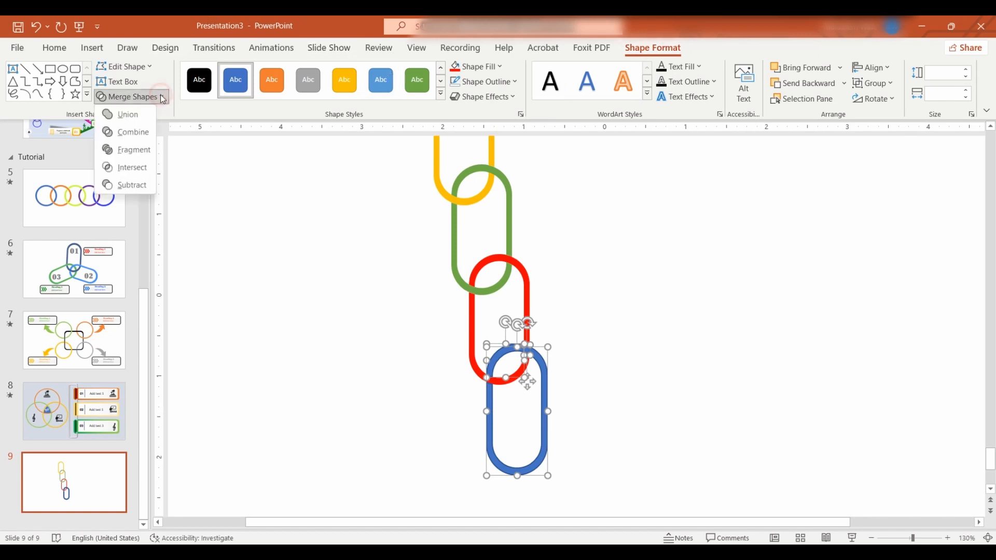
{"action": "left_click", "coordinate": [125, 114]}
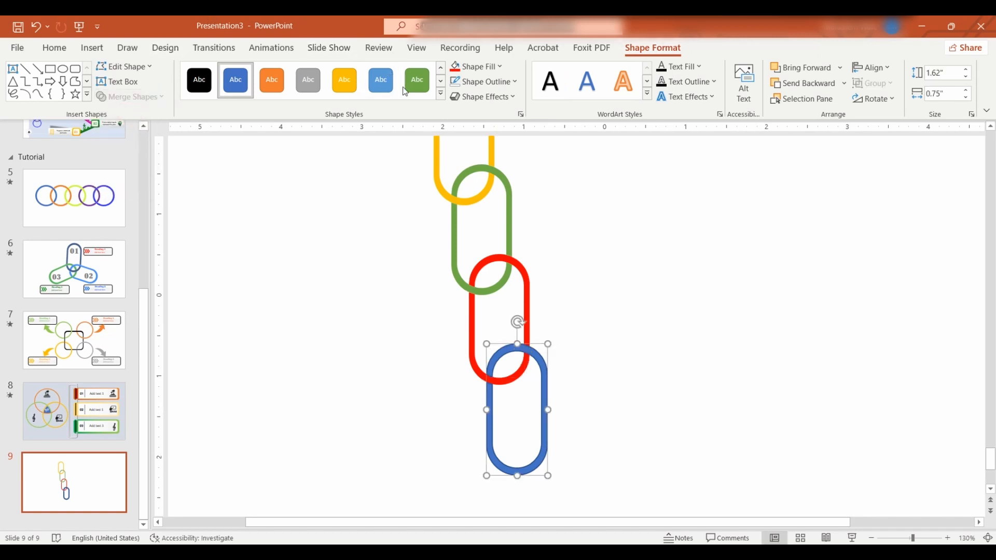
- Give the bottom link no outline and fill it with the standard Light Blue colour
{"action": "left_click", "coordinate": [501, 68]}
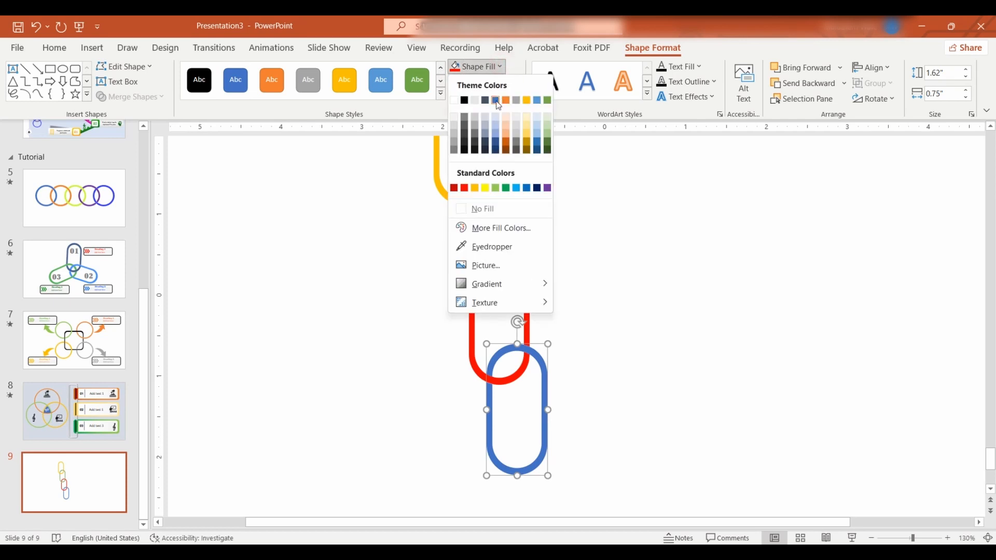
{"action": "left_click", "coordinate": [516, 187]}
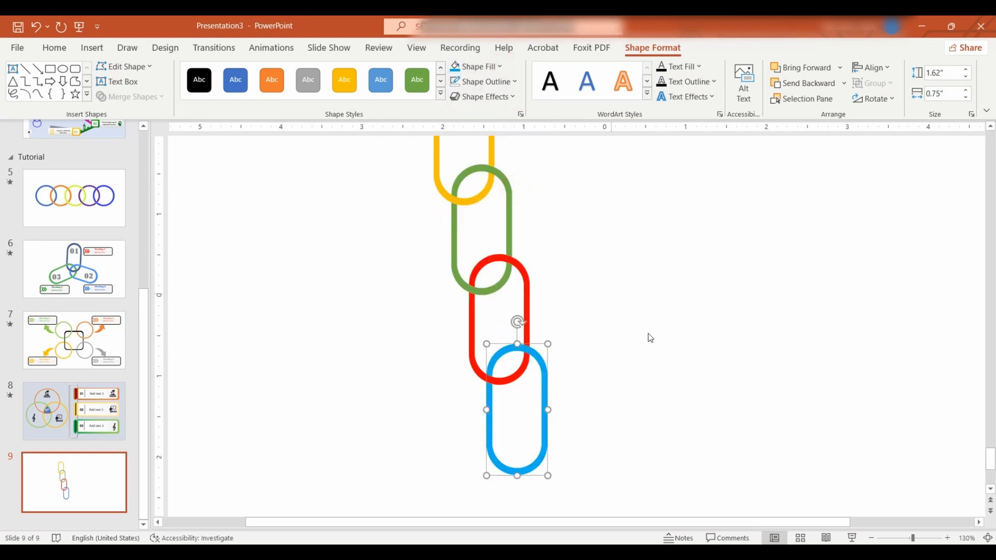
{"action": "left_click", "coordinate": [648, 336]}
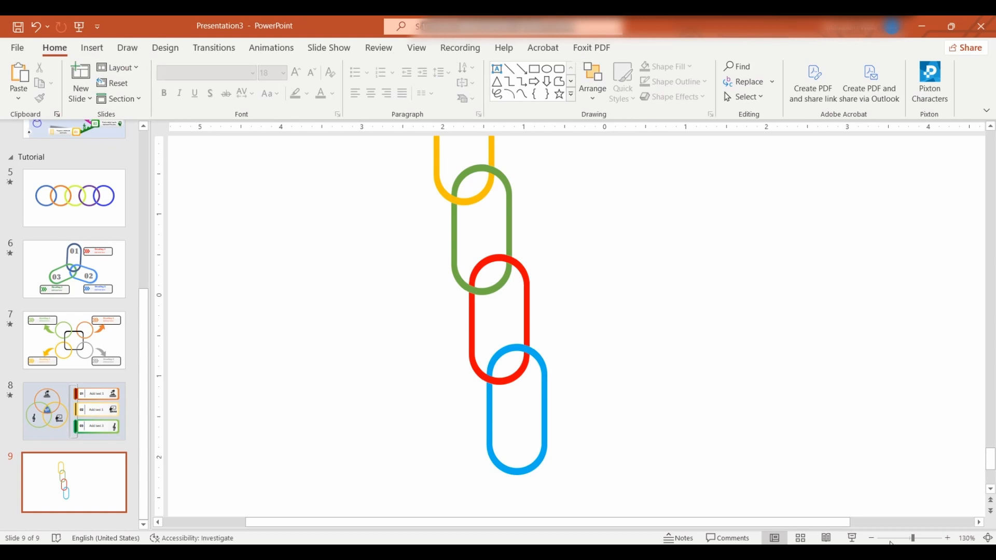
{"action": "left_click", "coordinate": [872, 538]}
{"action": "left_click", "coordinate": [871, 538]}
{"action": "left_click", "coordinate": [872, 538]}
{"action": "left_click", "coordinate": [871, 538]}
{"action": "left_click", "coordinate": [872, 538]}
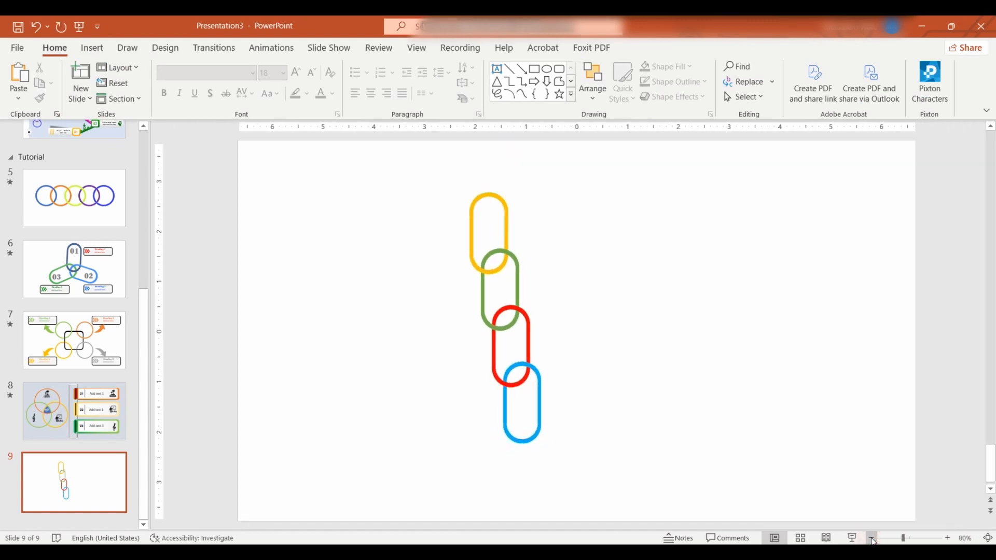